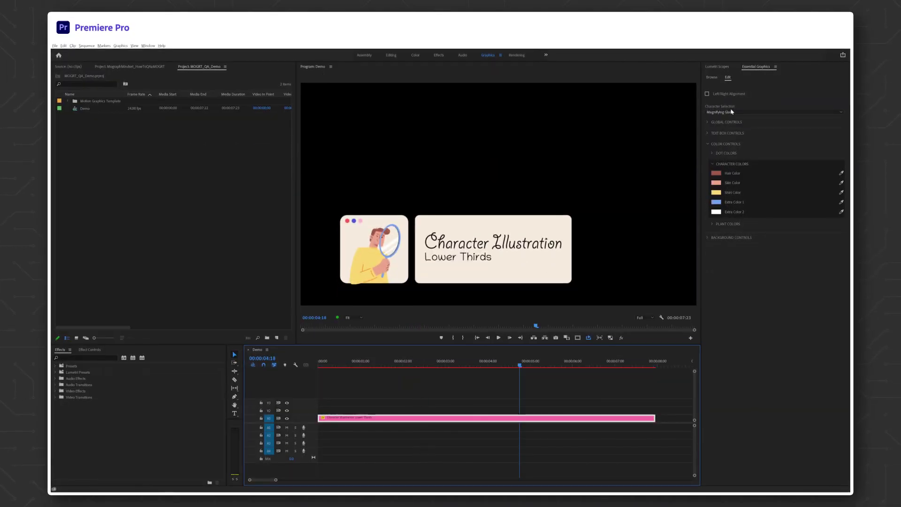
# Choose the Singing pose from the lower third's Character Selection dropdown
pyautogui.click(732, 111)
pyautogui.click(737, 136)
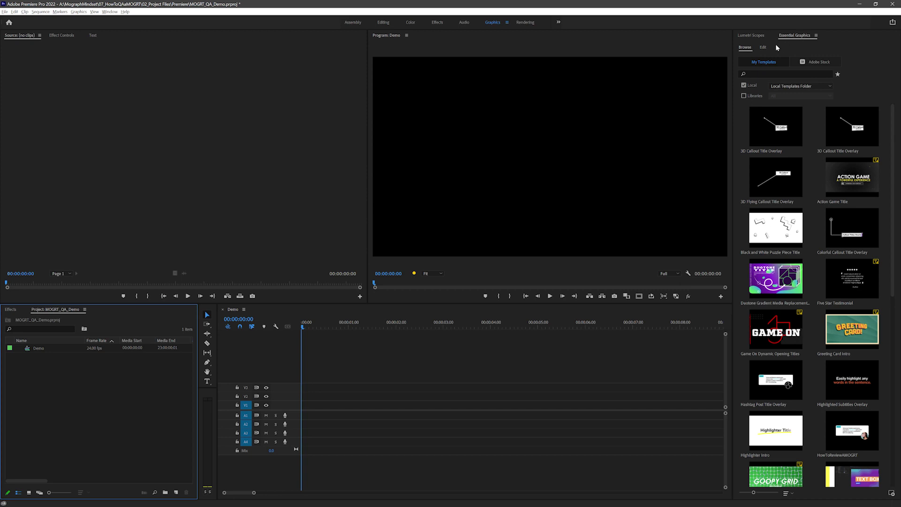
# Install the Character Illustration Lower Thirds .mogrt and place it on track V1 of Demo
pyautogui.click(745, 49)
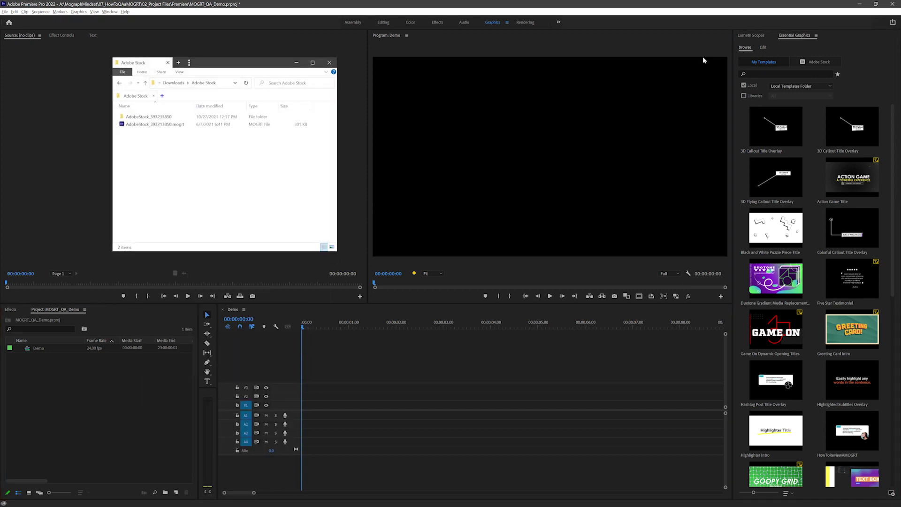
pyautogui.click(177, 126)
pyautogui.moveTo(202, 128); pyautogui.dragTo(797, 186)
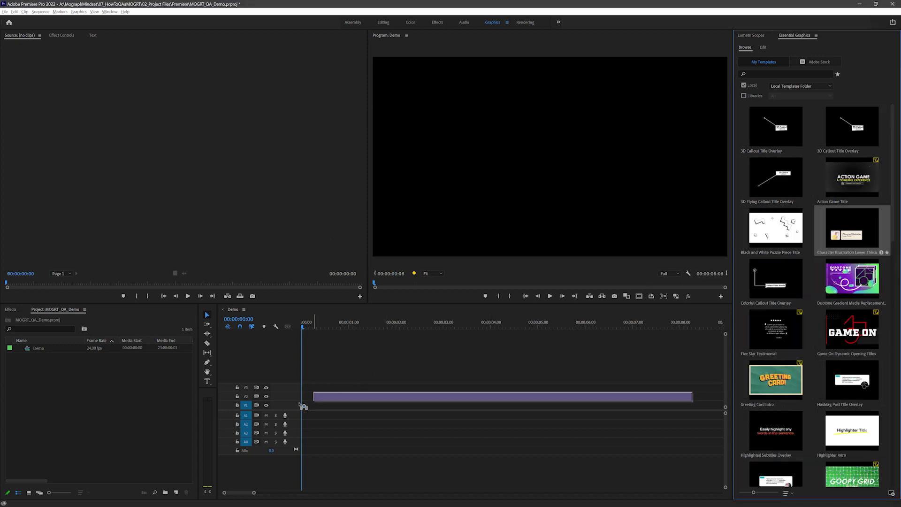
pyautogui.moveTo(721, 264); pyautogui.dragTo(317, 404)
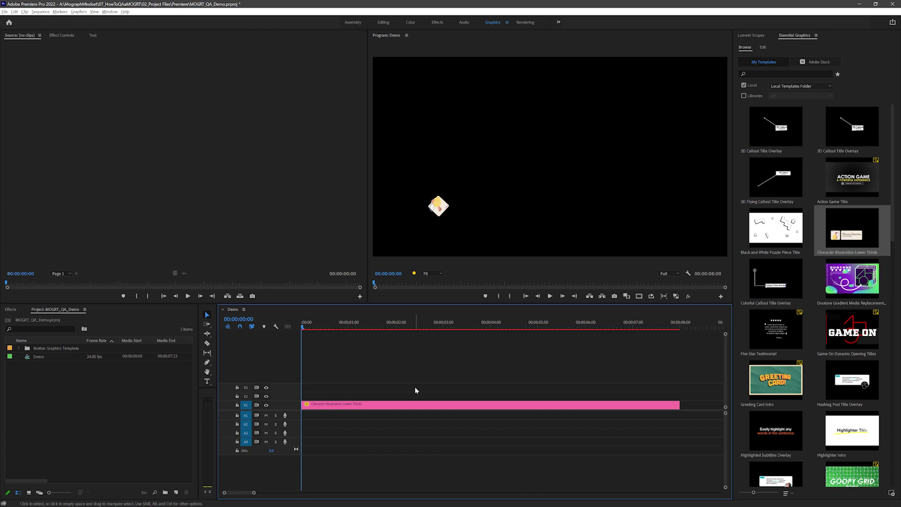
pyautogui.moveTo(302, 327); pyautogui.dragTo(666, 327)
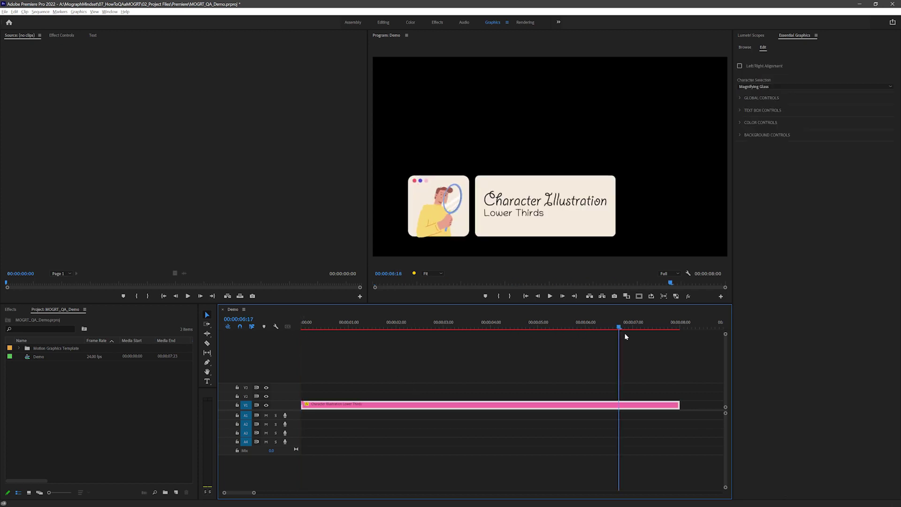
pyautogui.moveTo(533, 326); pyautogui.dragTo(302, 325)
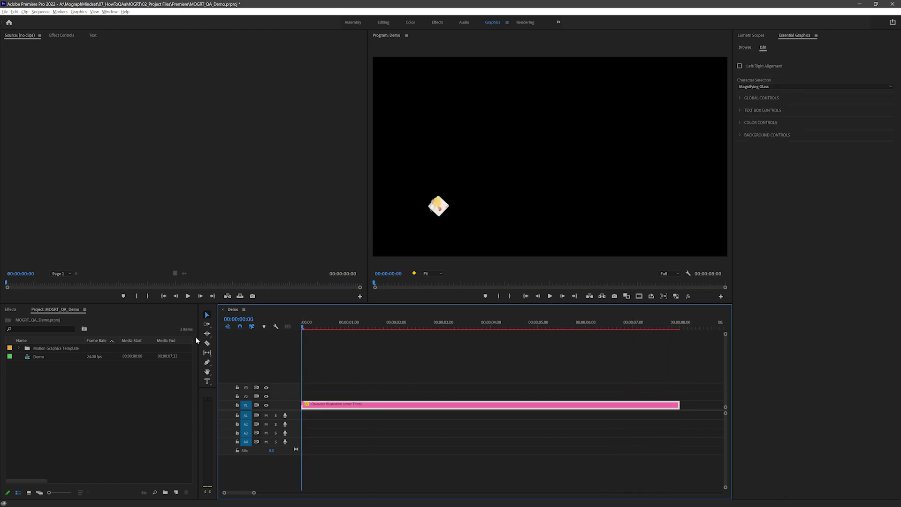
pyautogui.press('space')
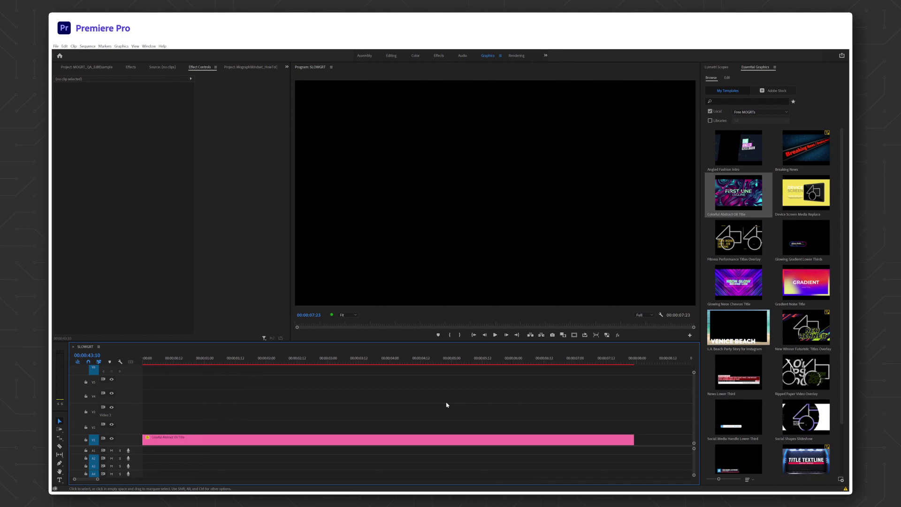
# Review the title's Text Alignment and Background Style options, then start and cancel a preview render
pyautogui.click(383, 359)
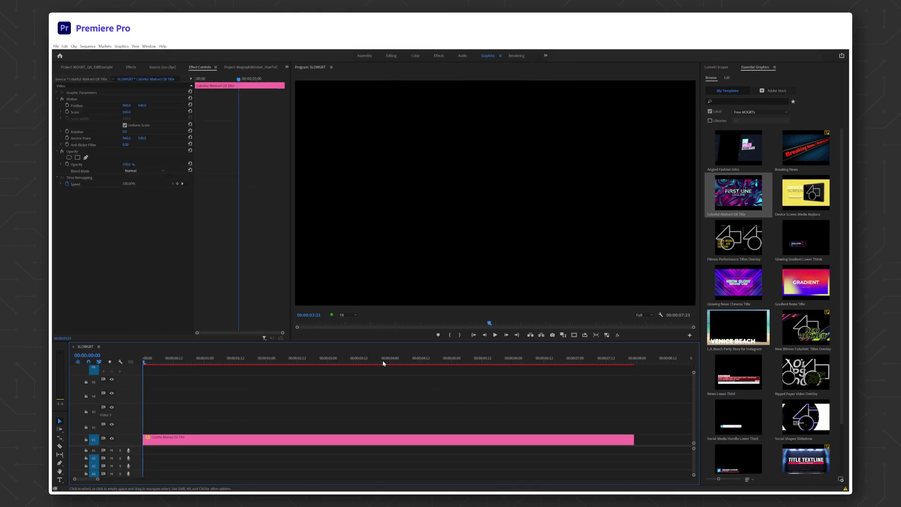
pyautogui.write('OGRAPH ')
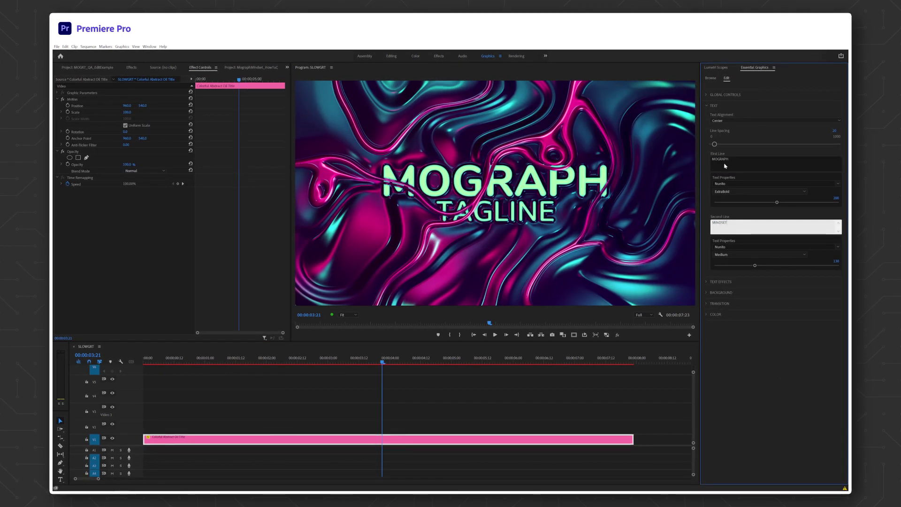
pyautogui.write('MINDSET')
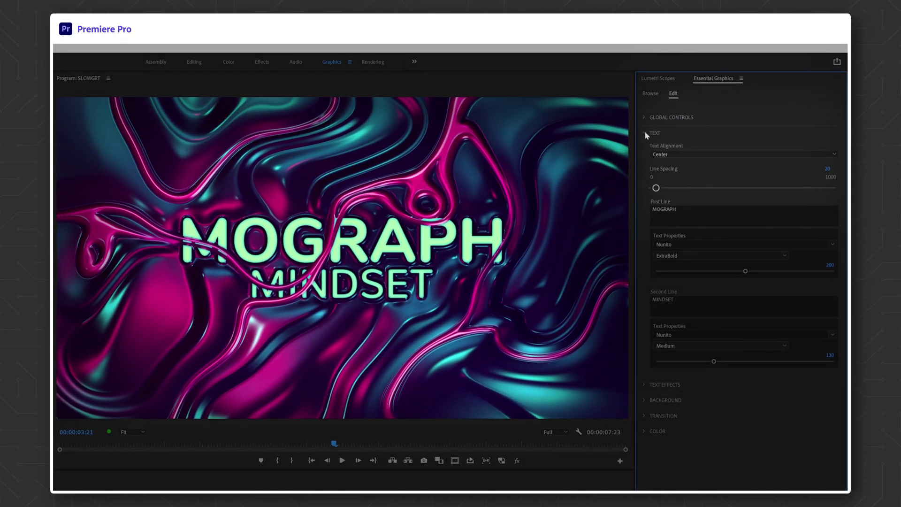
pyautogui.click(666, 154)
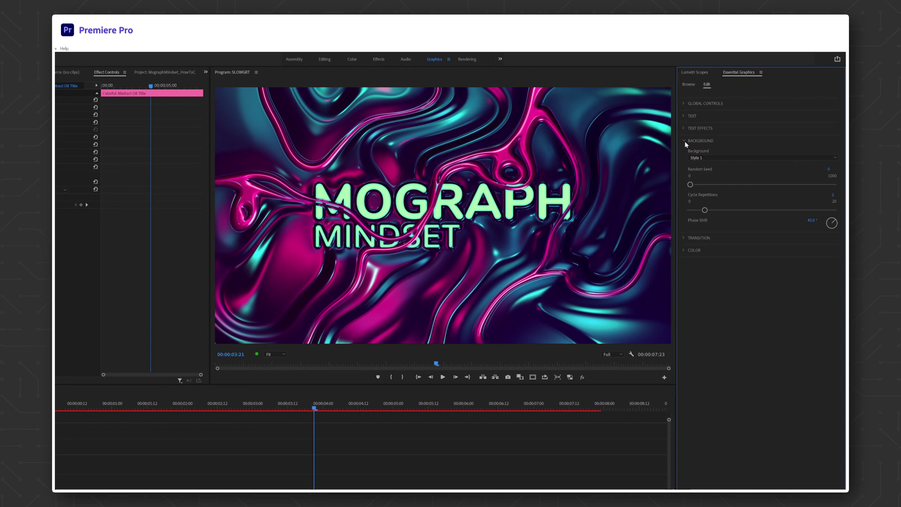
pyautogui.click(720, 151)
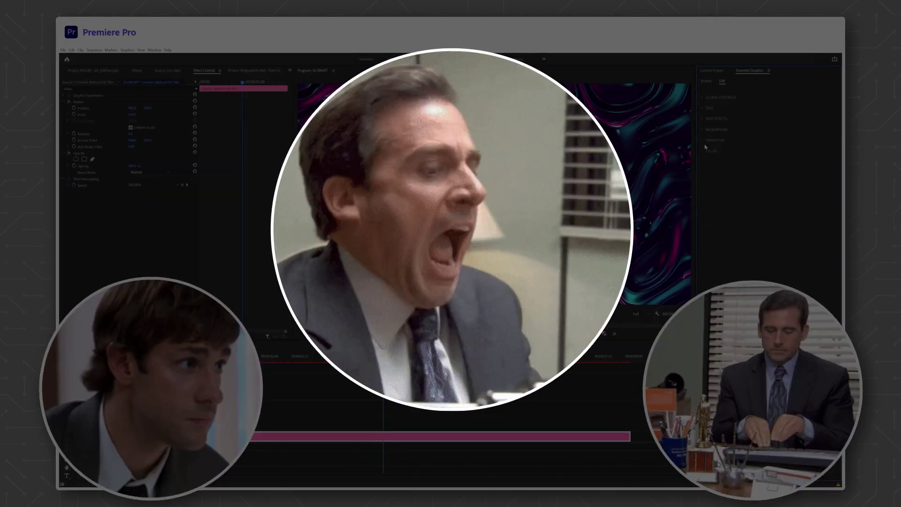
pyautogui.scroll(2, 371, 399)
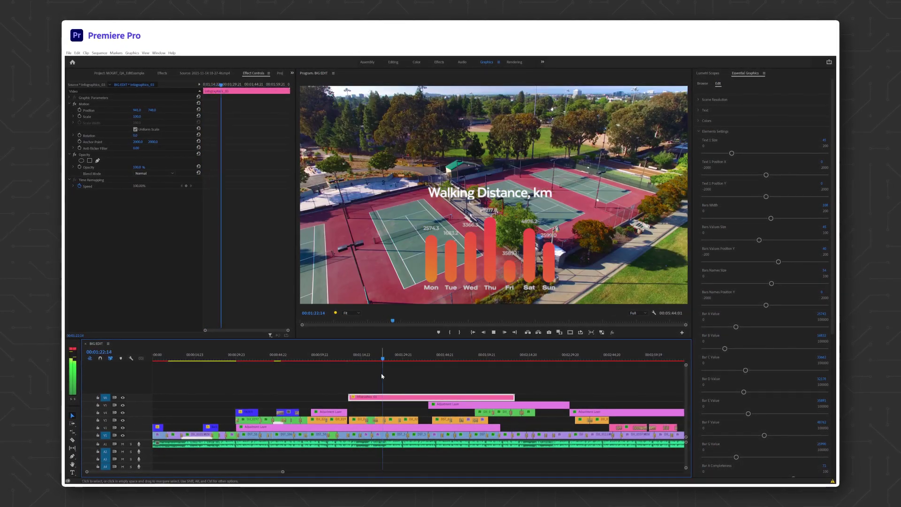
pyautogui.press('Return')
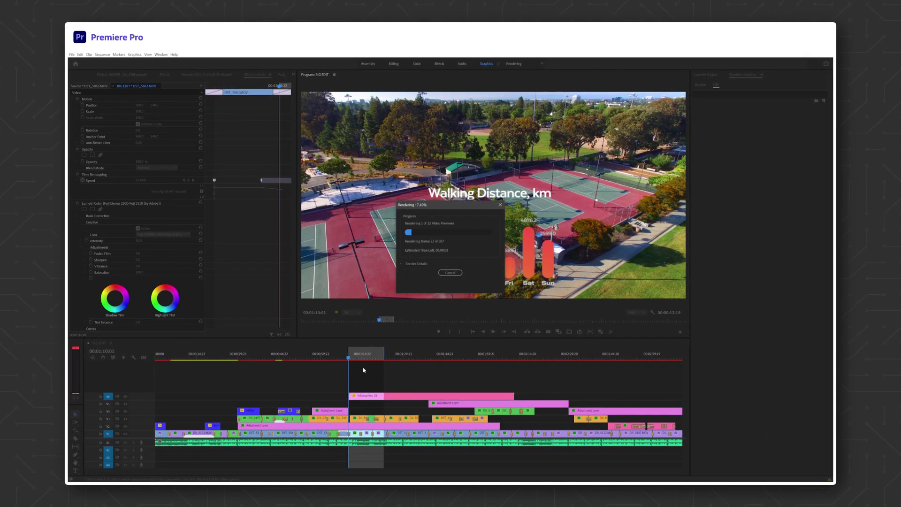
pyautogui.click(450, 273)
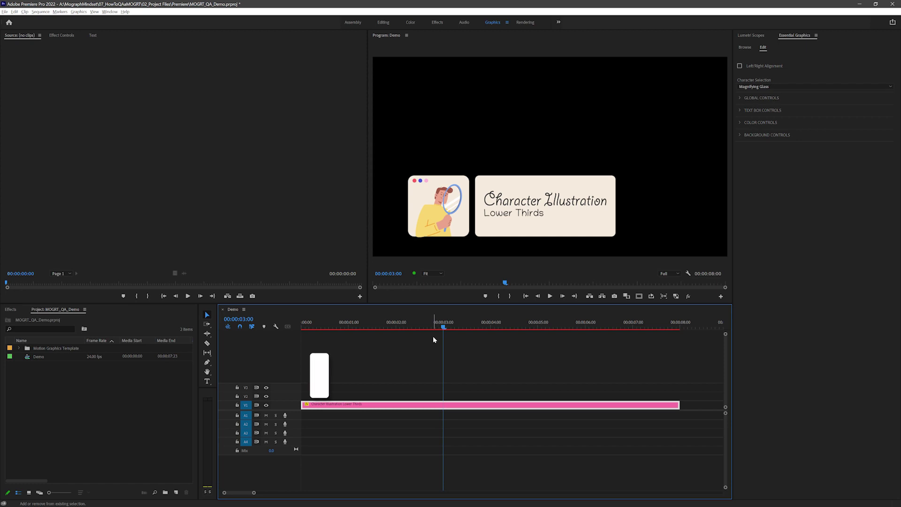
# Show render stats, play the lower third, and read 135 frames with one dropped
pyautogui.hotkey('ctrl', 'shift', 'F11')
pyautogui.press('space')
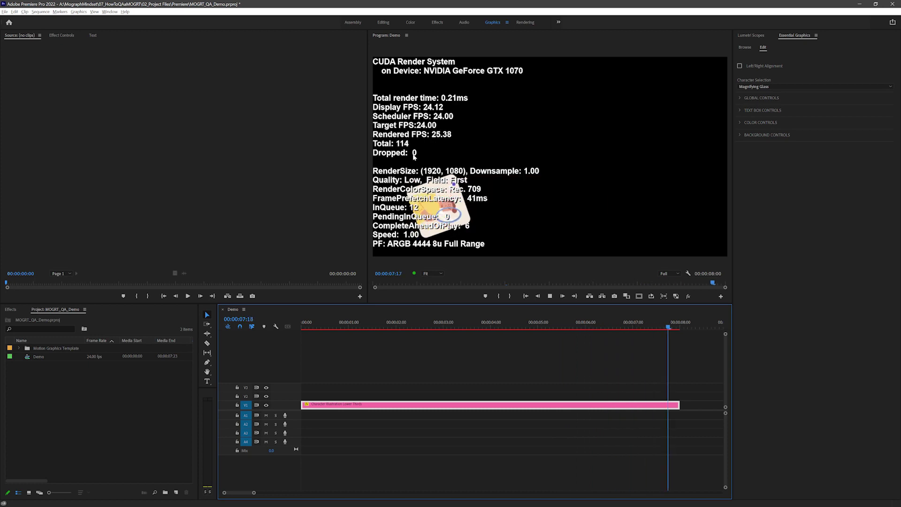
pyautogui.press('space')
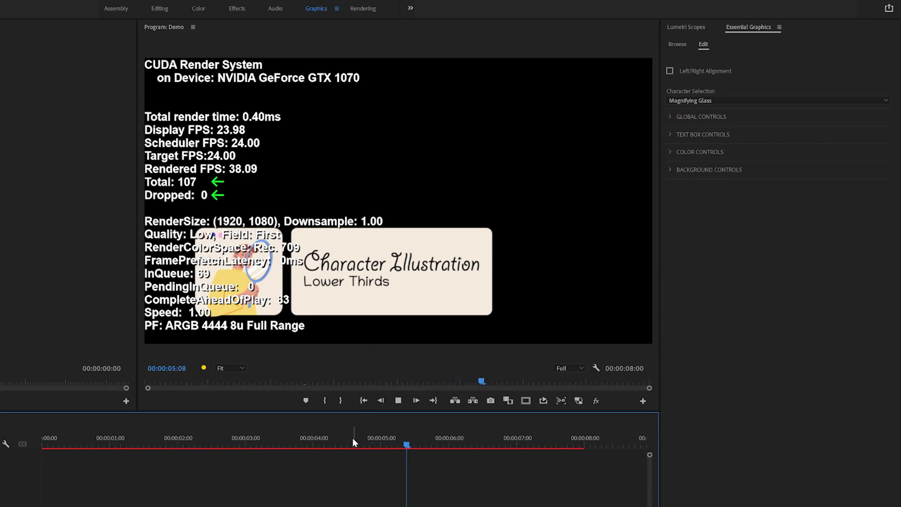
pyautogui.click(222, 444)
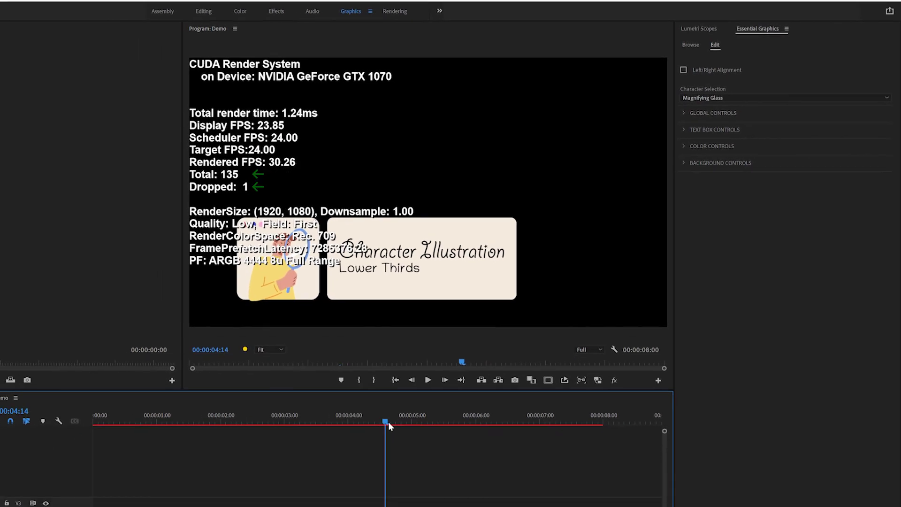
pyautogui.click(497, 344)
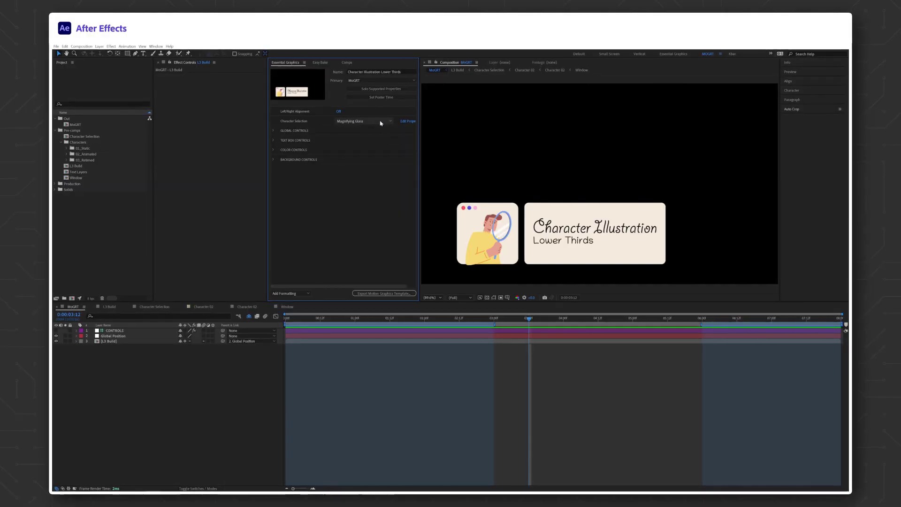
# Switch to the Laptop pose and drill from L3 Build down into the Character 02 precomp
pyautogui.click(381, 123)
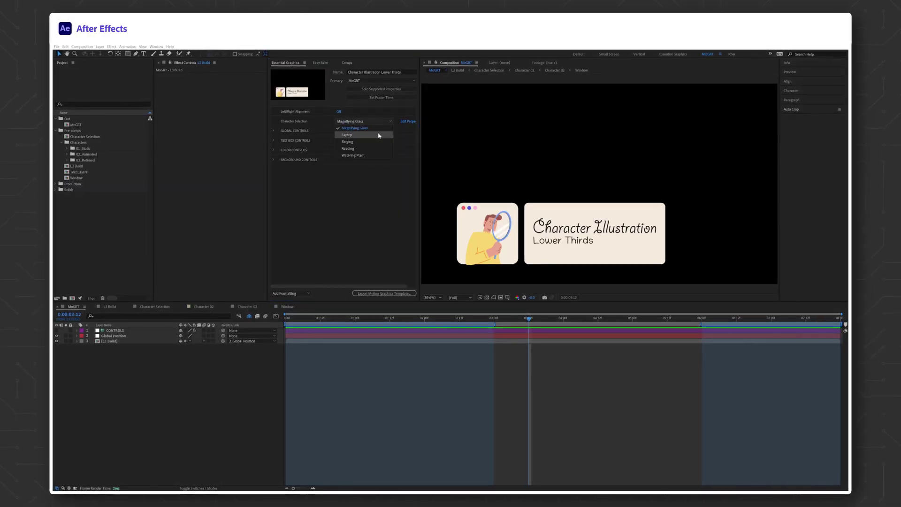
pyautogui.doubleClick(111, 340)
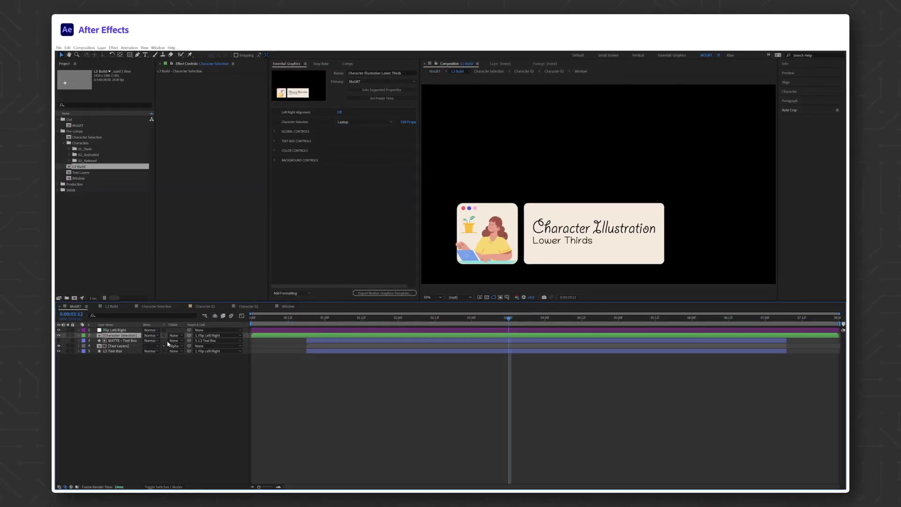
pyautogui.doubleClick(133, 336)
pyautogui.doubleClick(124, 346)
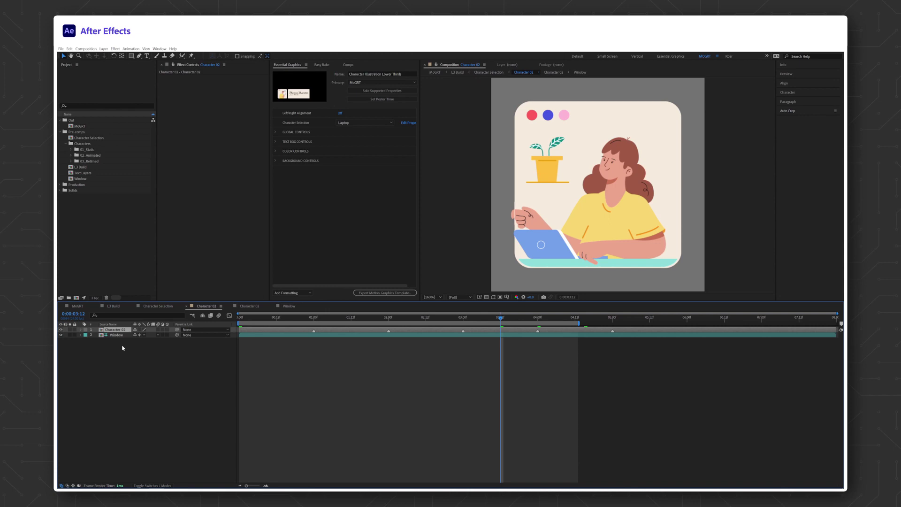
pyautogui.doubleClick(124, 330)
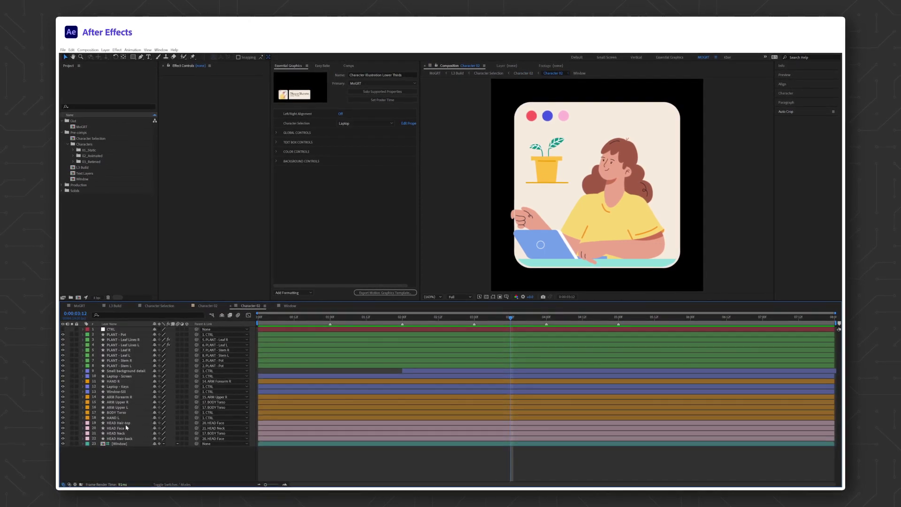
# Show layer render times, scrub near the animation start, and collapse the expanded expressions
pyautogui.click(77, 485)
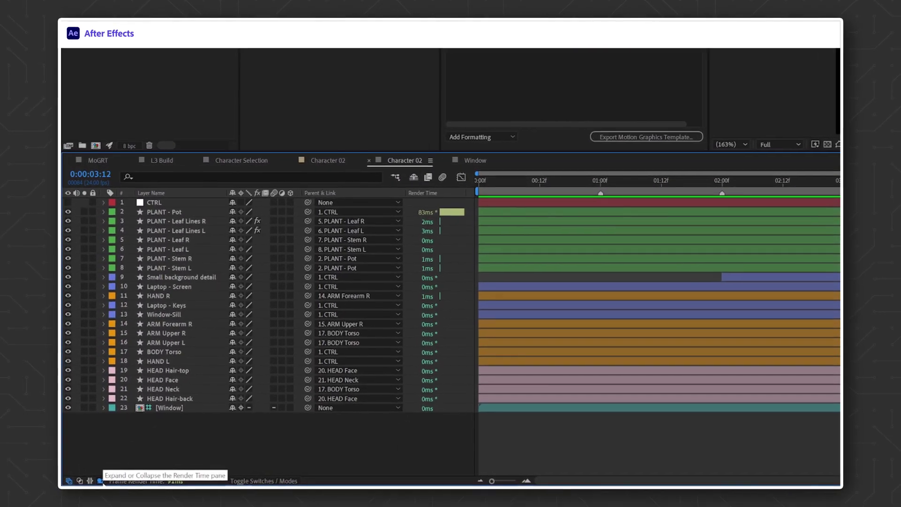
pyautogui.moveTo(664, 178)
pyautogui.mouseDown()
pyautogui.moveTo(512, 185)
pyautogui.moveTo(396, 271)
pyautogui.mouseUp()
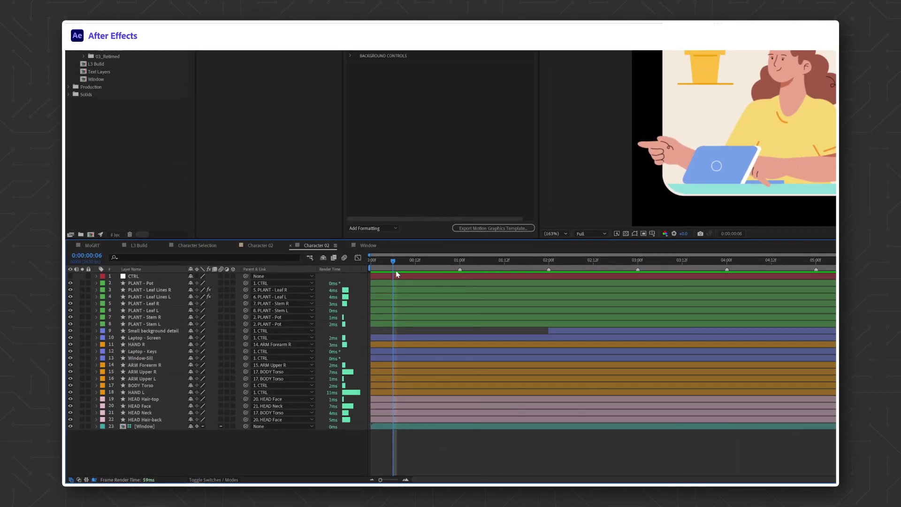
pyautogui.press('e')
pyautogui.press('e')
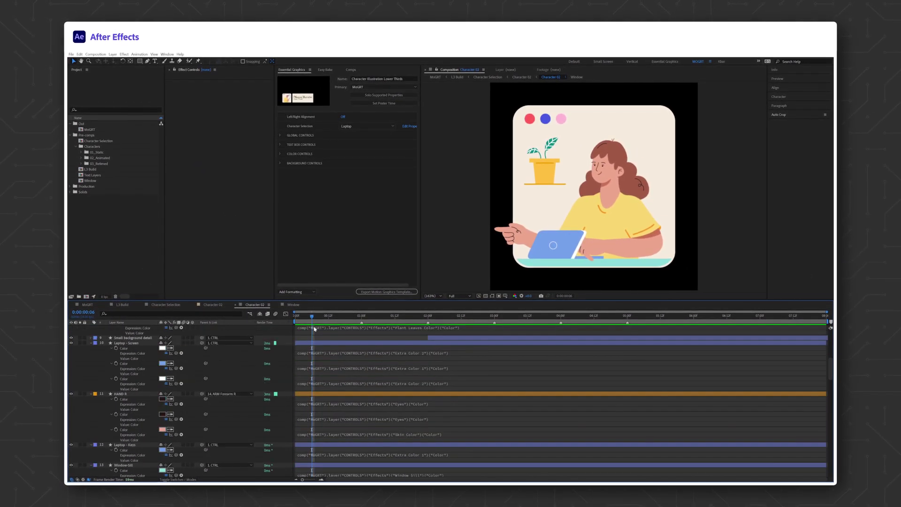
pyautogui.scroll(-3, 314, 329)
pyautogui.scroll(-3, 314, 328)
pyautogui.scroll(-3, 315, 329)
pyautogui.scroll(-3, 316, 328)
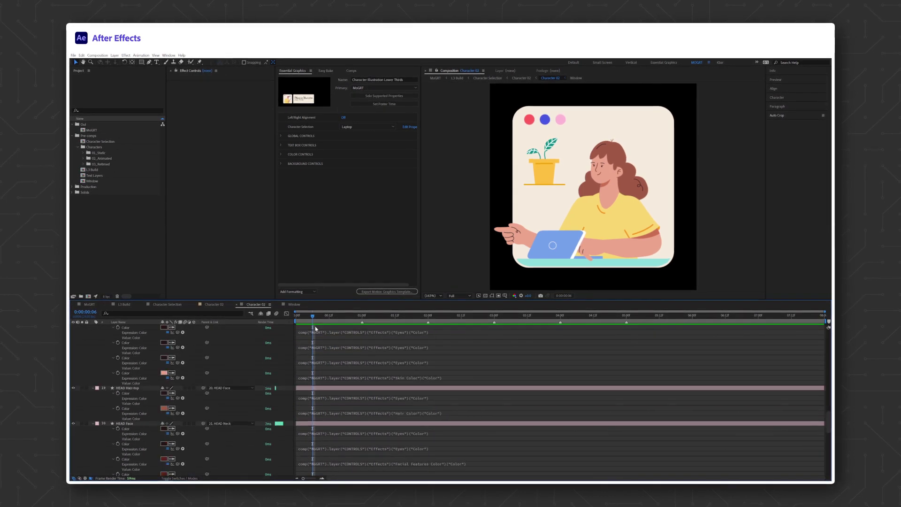
pyautogui.scroll(-3, 316, 329)
pyautogui.scroll(-3, 315, 328)
pyautogui.scroll(-3, 317, 330)
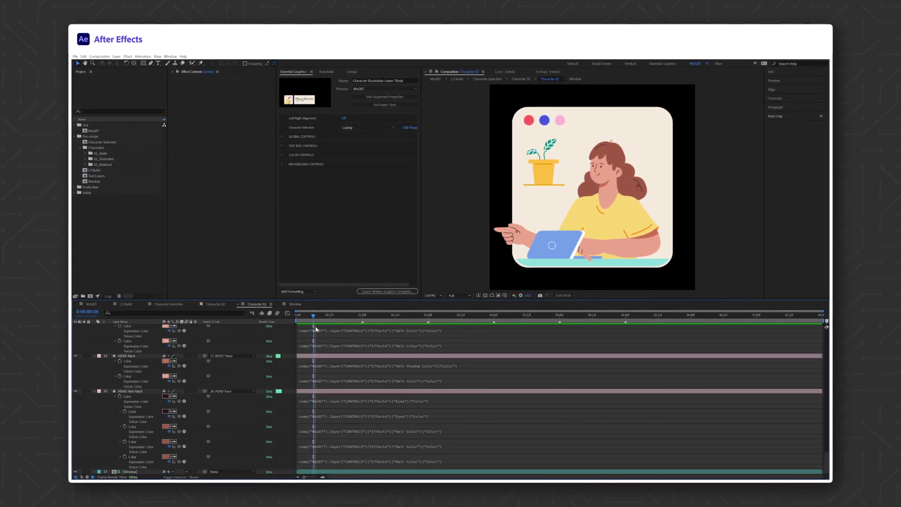
pyautogui.press('e')
pyautogui.press('e')
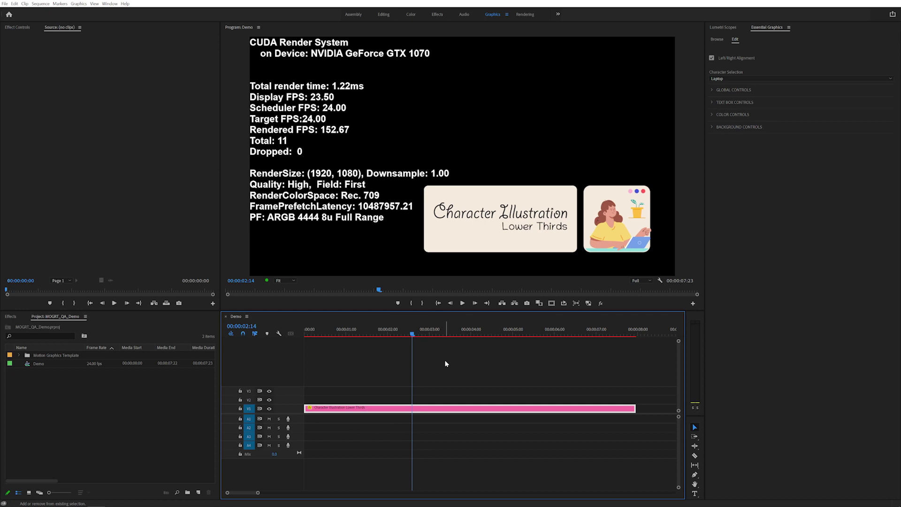
# Stop playback so the Laptop lower third rests cleanly at 3:04 without stats
pyautogui.press('space')
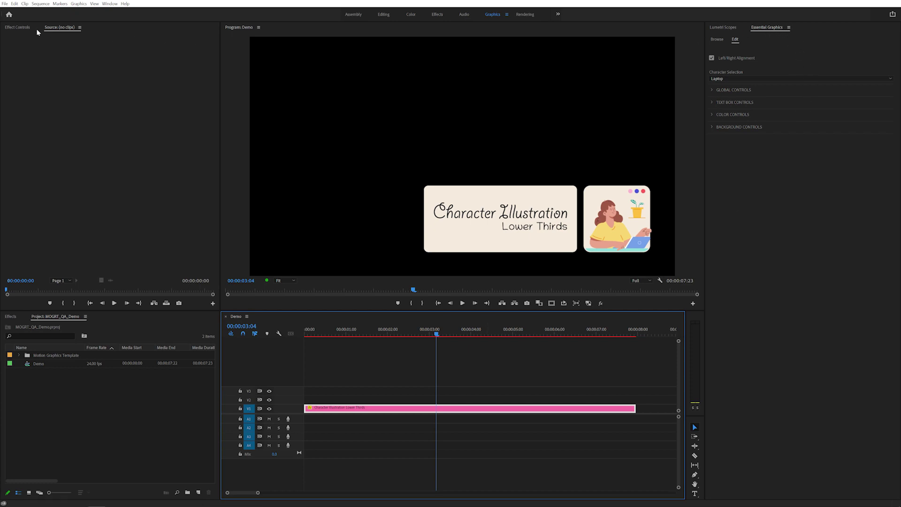
# Reset the graphic's effect parameters to defaults, then undo the reset
pyautogui.click(17, 27)
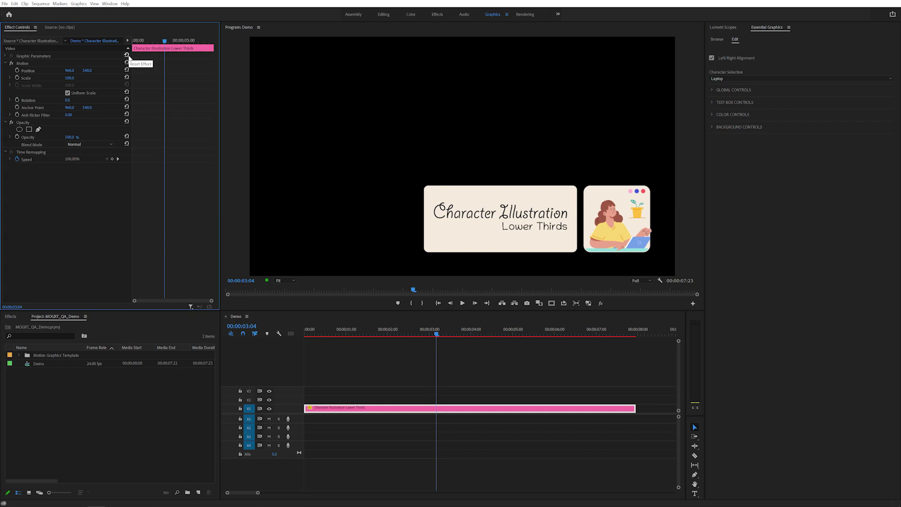
pyautogui.click(126, 55)
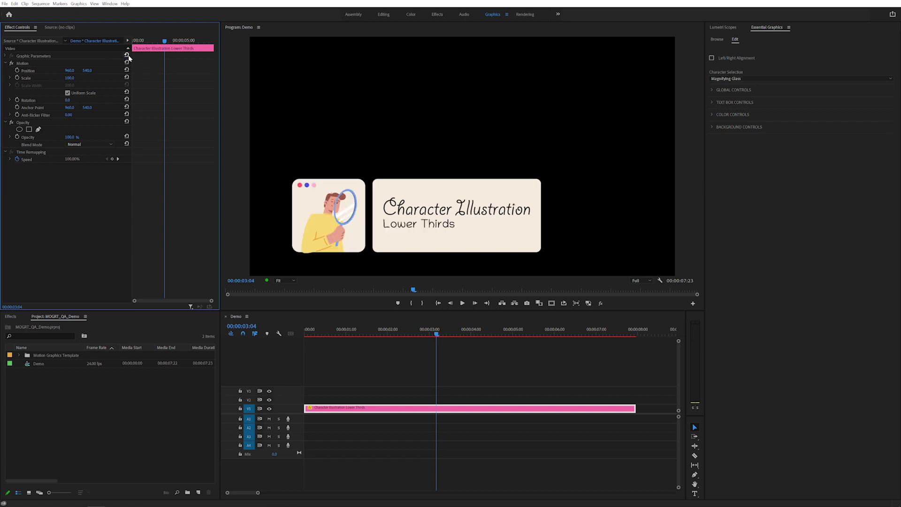
pyautogui.hotkey('ctrl', 'z')
# Apply Graphics > Reset All Parameters and assign it the Alt+R shortcut
pyautogui.click(79, 4)
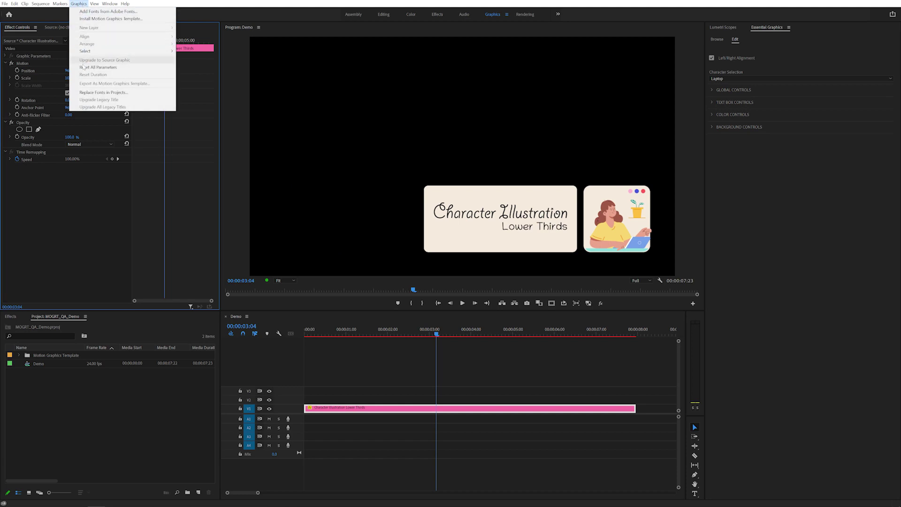
pyautogui.click(155, 67)
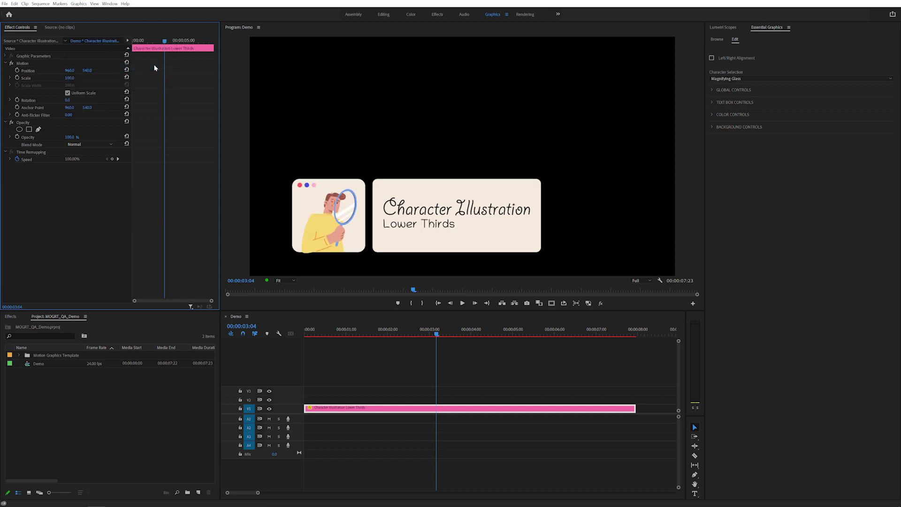
pyautogui.hotkey('ctrl', 'alt', 'k')
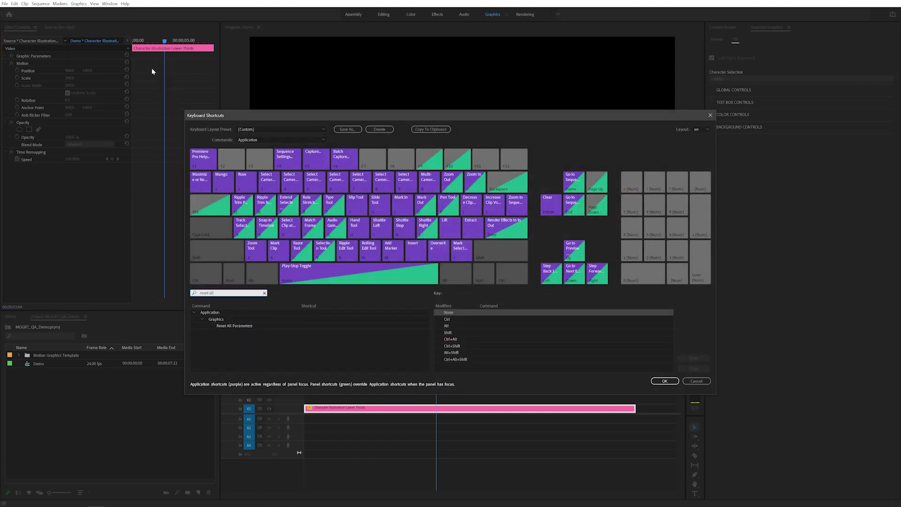
pyautogui.hotkey('alt', 'r')
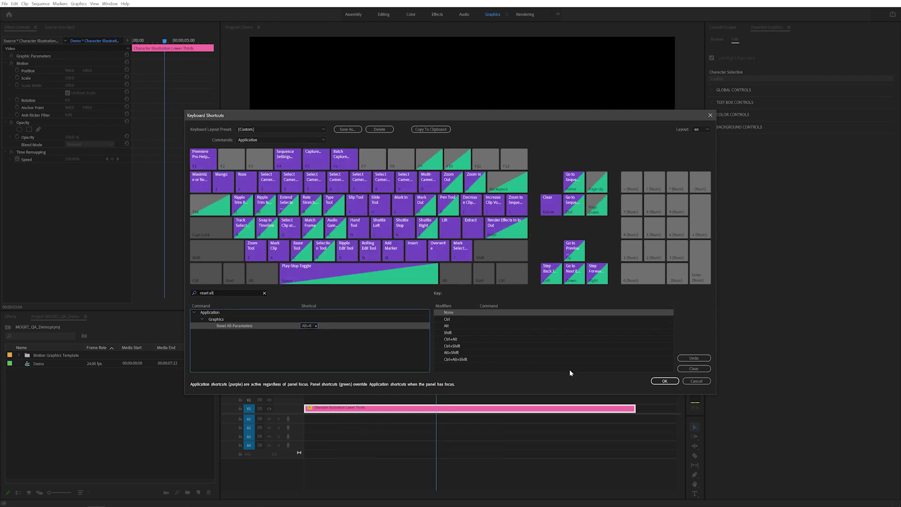
pyautogui.click(662, 381)
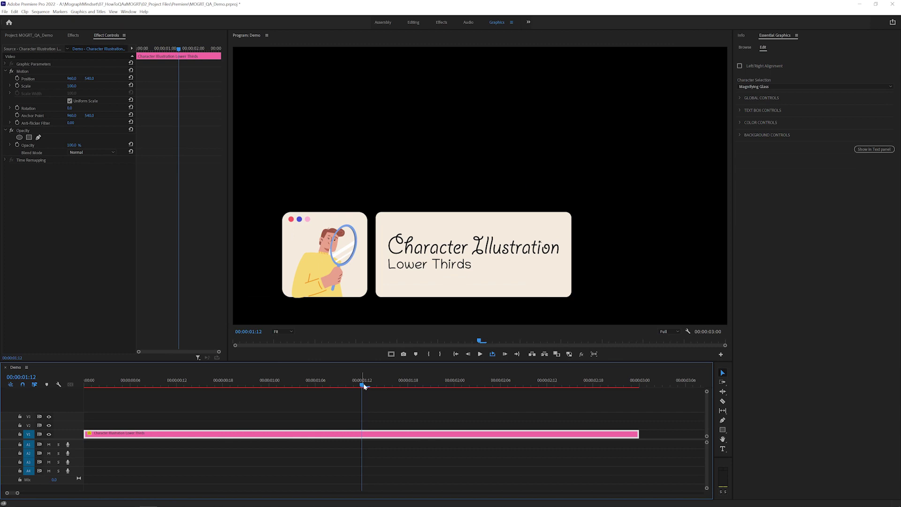
# Flip Left/Right Alignment and try the Reading and Watering Plant characters
pyautogui.click(759, 69)
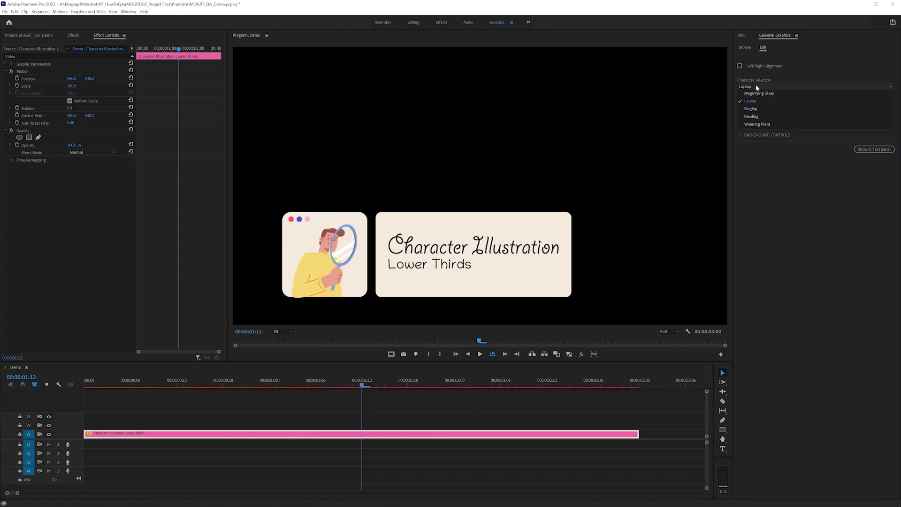
pyautogui.click(755, 101)
pyautogui.click(755, 86)
pyautogui.click(754, 116)
pyautogui.click(754, 86)
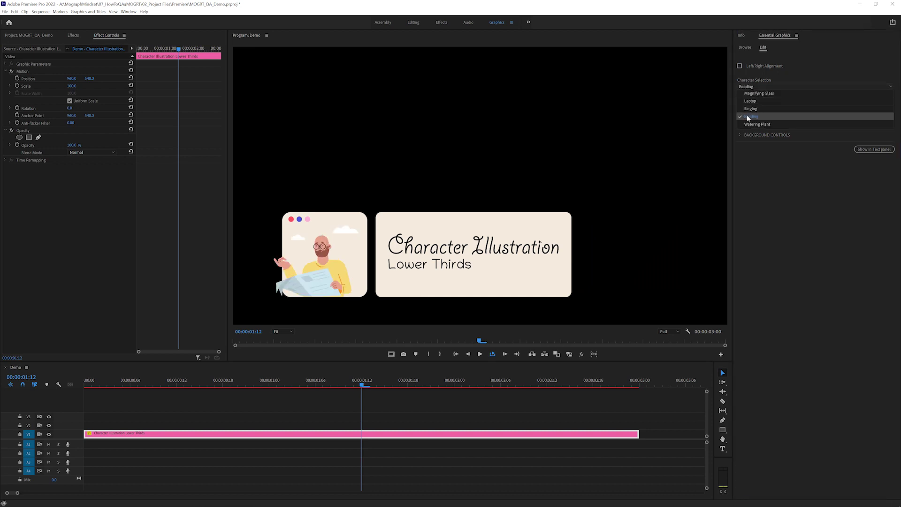
pyautogui.click(751, 120)
# Put the character on the right and adjust the Global Position and Size
pyautogui.click(739, 66)
pyautogui.click(741, 98)
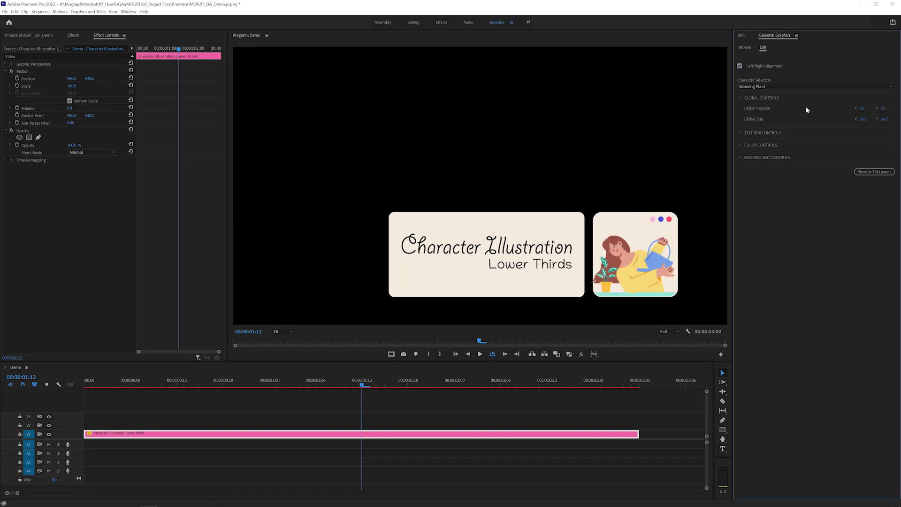
pyautogui.moveTo(860, 108); pyautogui.dragTo(866, 108)
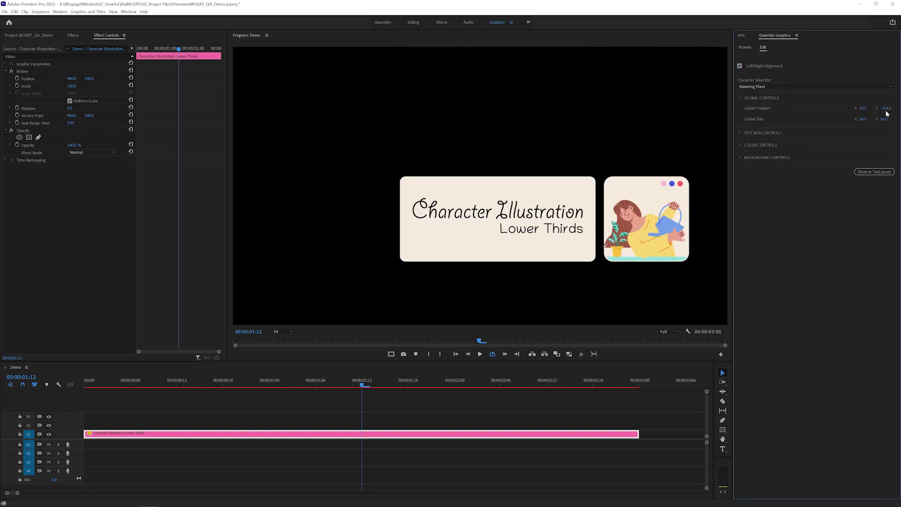
# Switch to the Laptop character and set Text Blur to 0 and Text Box Length to 75
pyautogui.click(758, 87)
pyautogui.click(741, 100)
pyautogui.click(742, 111)
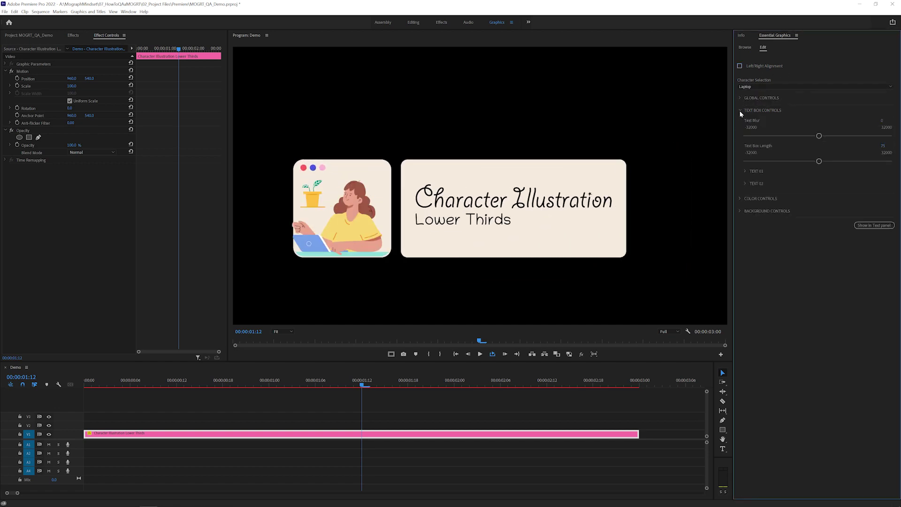
pyautogui.moveTo(819, 135)
pyautogui.mouseDown()
pyautogui.moveTo(732, 144)
pyautogui.moveTo(864, 161)
pyautogui.mouseUp()
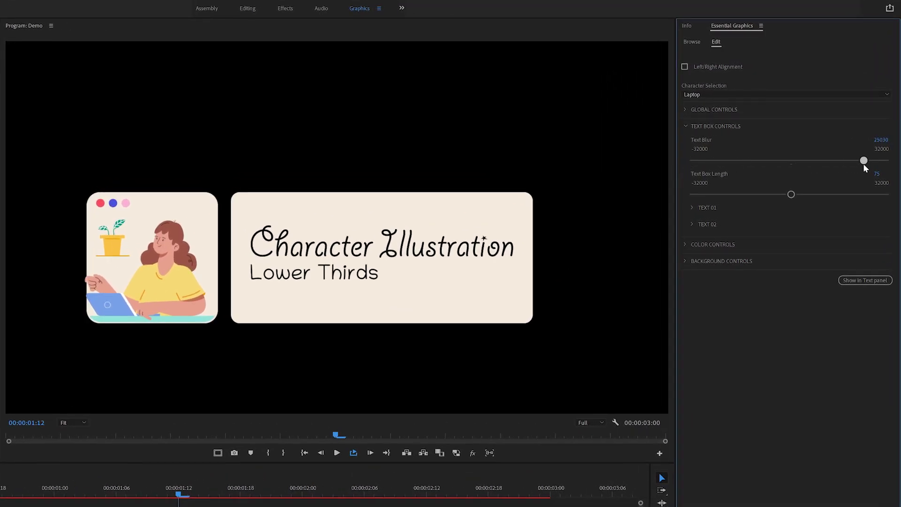
pyautogui.moveTo(792, 195)
pyautogui.mouseDown()
pyautogui.moveTo(733, 196)
pyautogui.moveTo(885, 196)
pyautogui.moveTo(802, 196)
pyautogui.mouseUp()
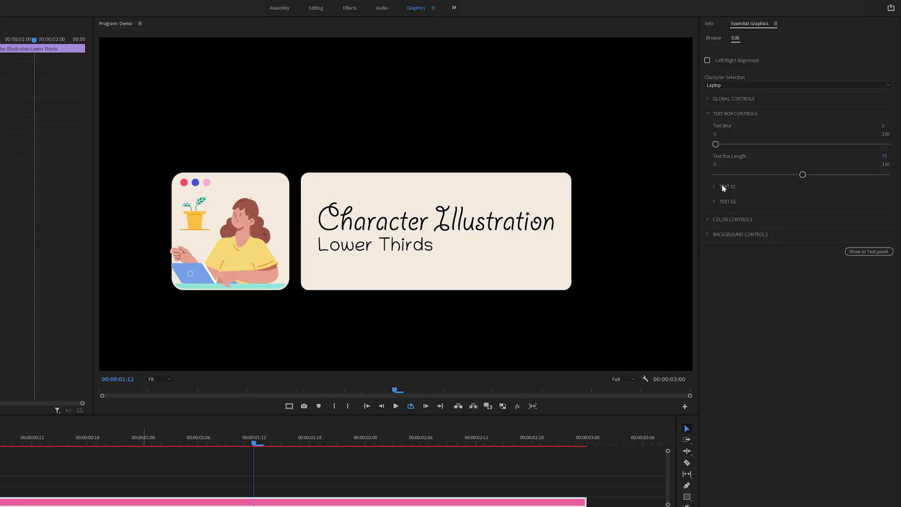
# Fill in the TEXT 01 and TEXT 02 lines and shrink both text sizes
pyautogui.click(722, 187)
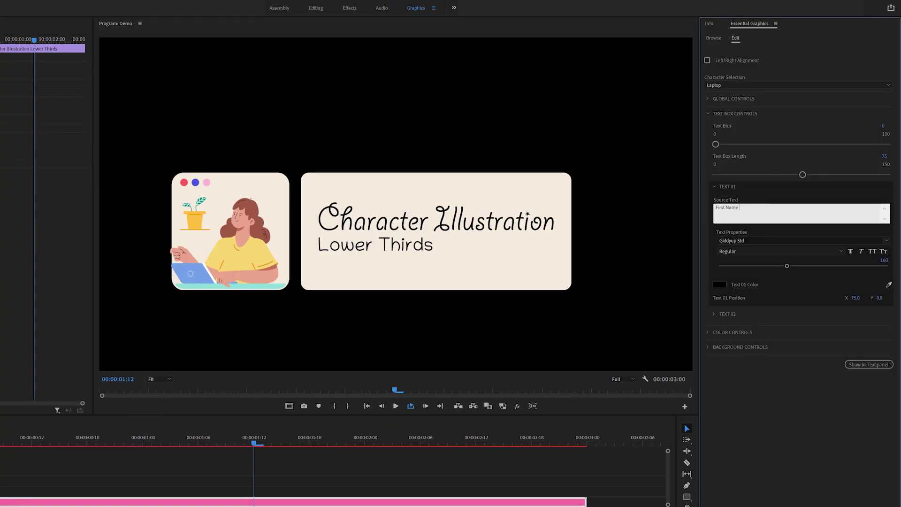
pyautogui.click(715, 321)
pyautogui.click(753, 335)
pyautogui.hotkey('ctrl', 'v')
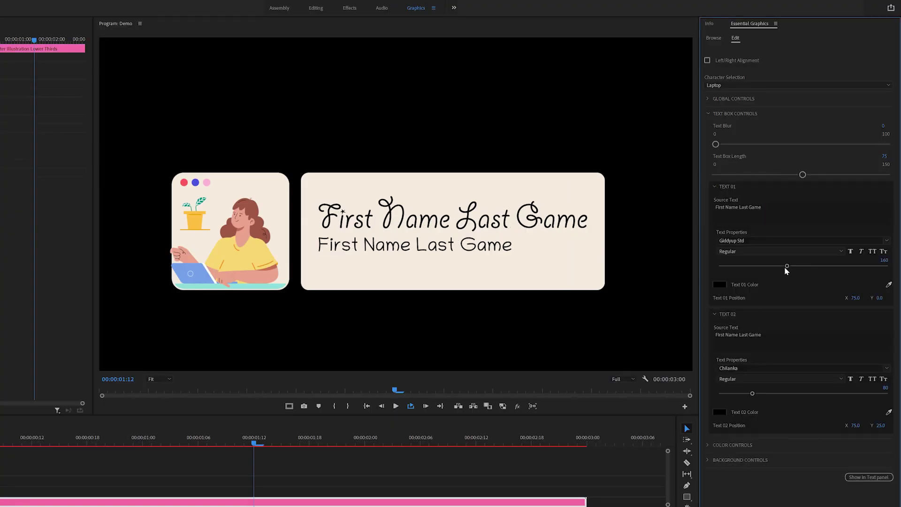
pyautogui.moveTo(787, 265); pyautogui.dragTo(767, 266)
pyautogui.moveTo(751, 394)
pyautogui.mouseDown()
pyautogui.moveTo(784, 393)
pyautogui.moveTo(746, 393)
pyautogui.mouseUp()
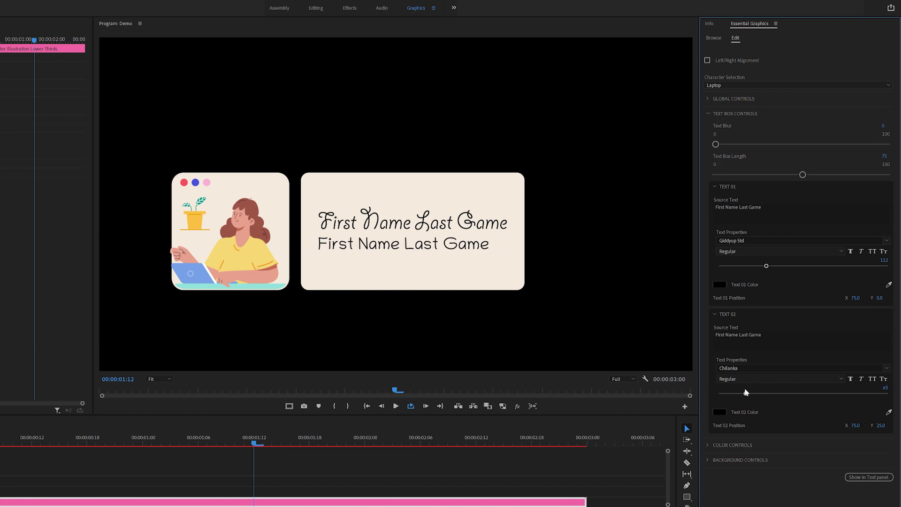
# Set Avalanche and Heebo Thin fonts and finish the Arnold and Patrick Schwarzenegger names and sizes
pyautogui.click(733, 369)
pyautogui.write('Heebo')
pyautogui.click(744, 251)
pyautogui.click(749, 211)
pyautogui.write('ARNOLD SCHWARZENEGGER')
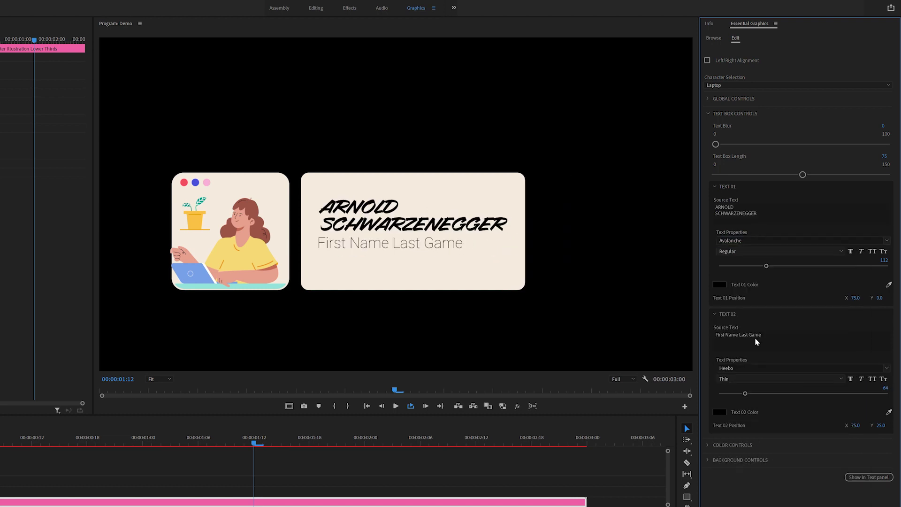
pyautogui.click(755, 341)
pyautogui.write('Patrick Schwarzenegger')
pyautogui.moveTo(762, 393)
pyautogui.mouseDown()
pyautogui.moveTo(825, 393)
pyautogui.moveTo(759, 393)
pyautogui.mouseUp()
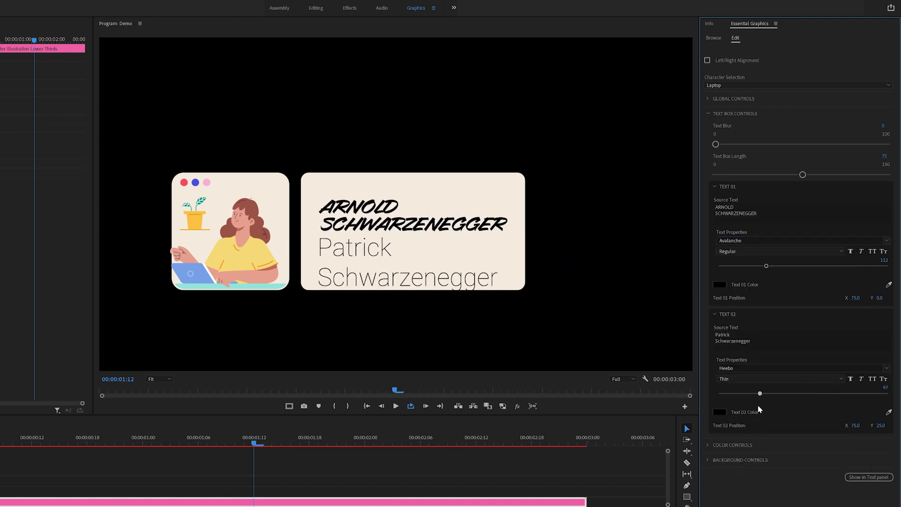
pyautogui.moveTo(768, 266); pyautogui.dragTo(773, 267)
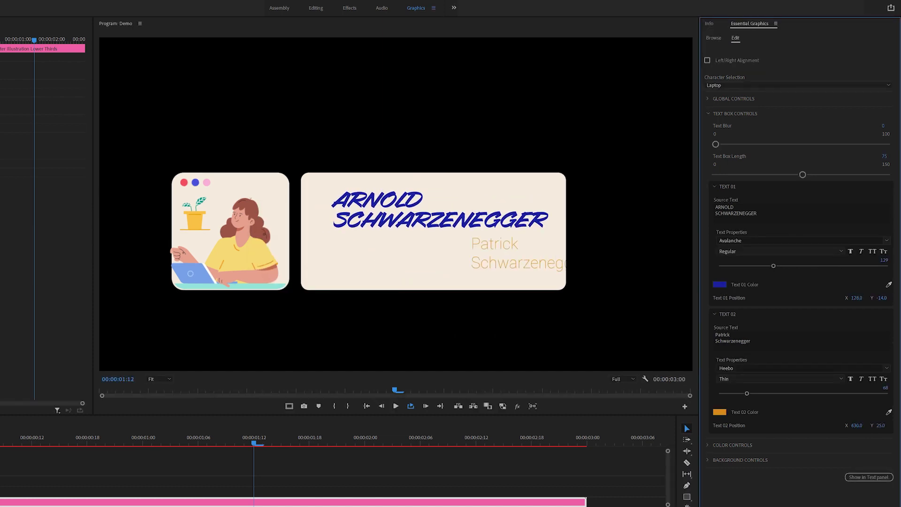
# Collapse both text sections and shorten the Text Box Length
pyautogui.click(714, 314)
pyautogui.click(714, 187)
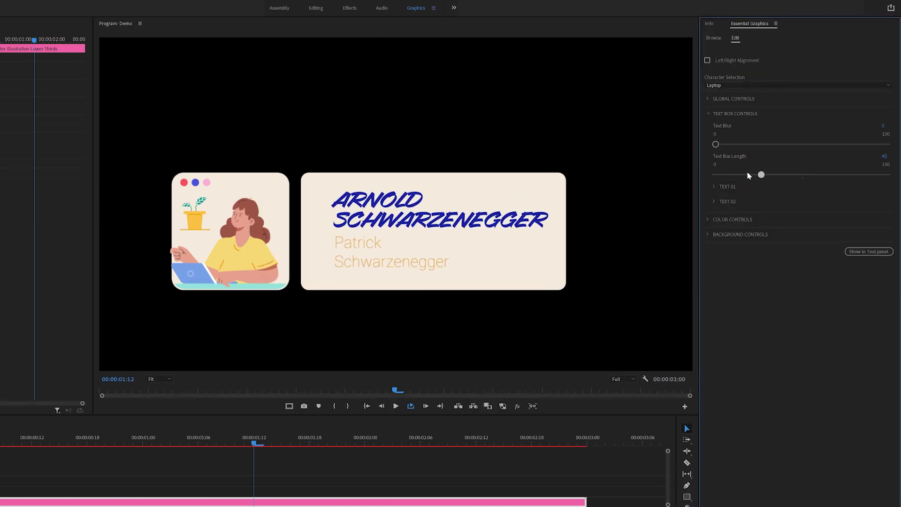
pyautogui.moveTo(857, 186); pyautogui.dragTo(818, 191)
pyautogui.click(711, 112)
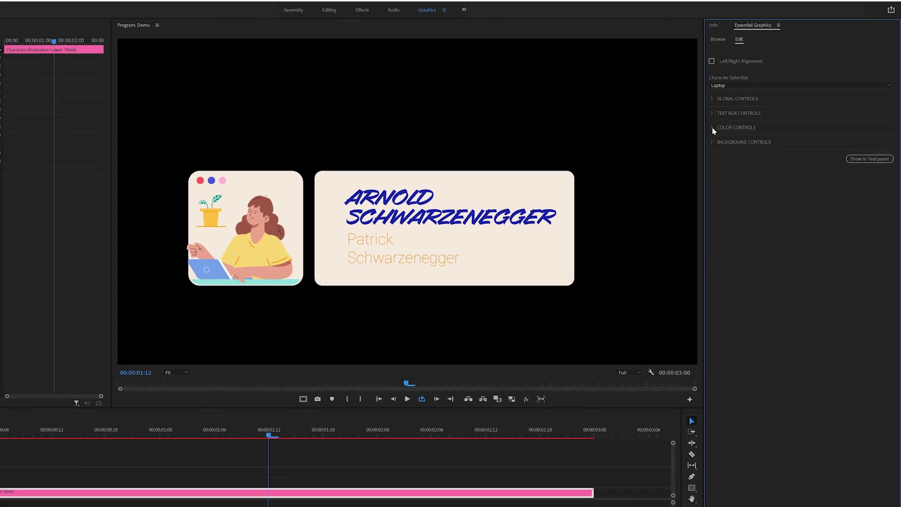
# Show the Plant Colors swatches and open the Dot 1 colour picker
pyautogui.click(708, 127)
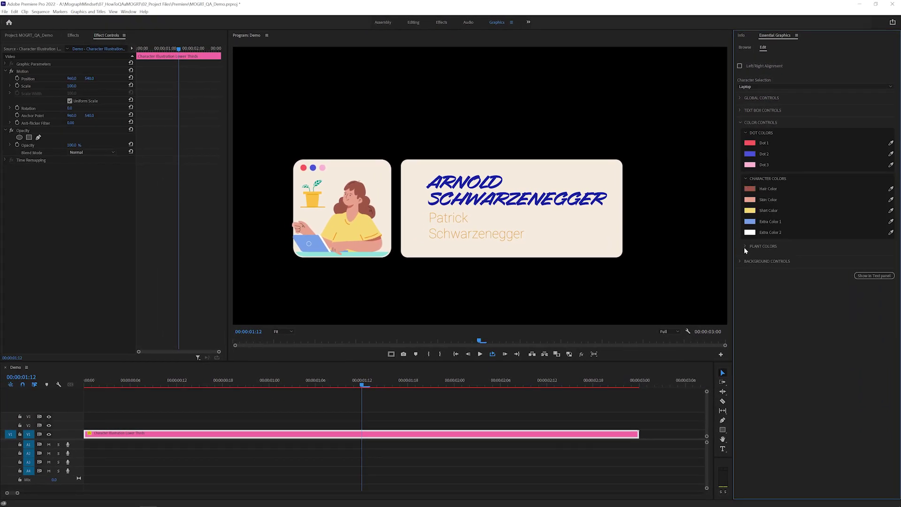
pyautogui.click(745, 246)
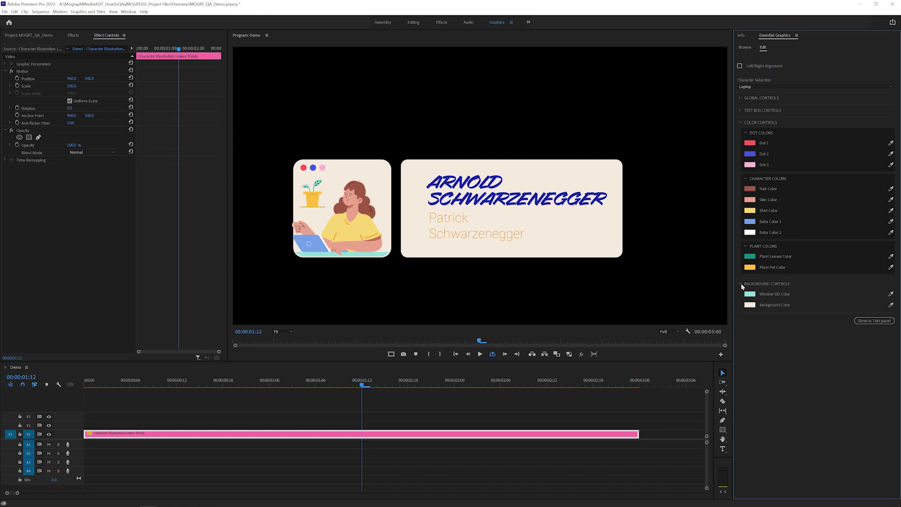
pyautogui.click(751, 143)
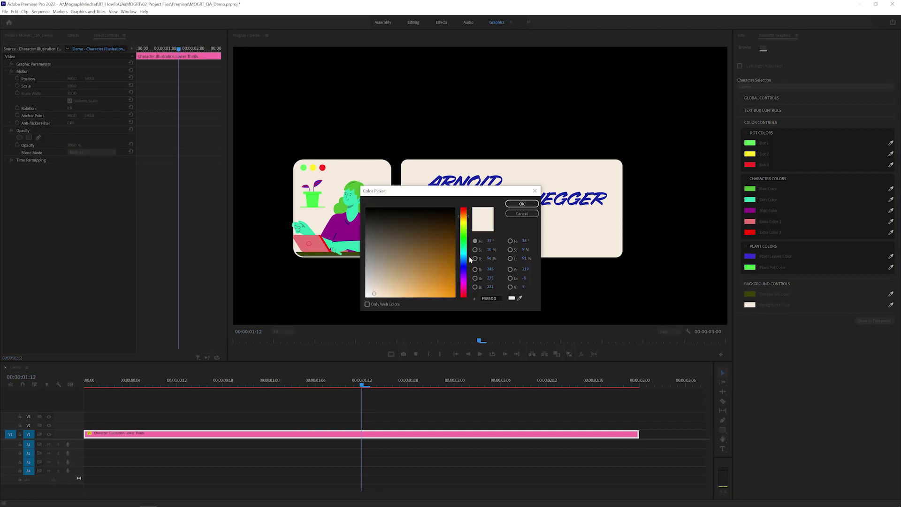
# Try the Singing, Reading, Watering Plant and Magnifying Glass character illustrations
pyautogui.click(775, 87)
pyautogui.click(750, 109)
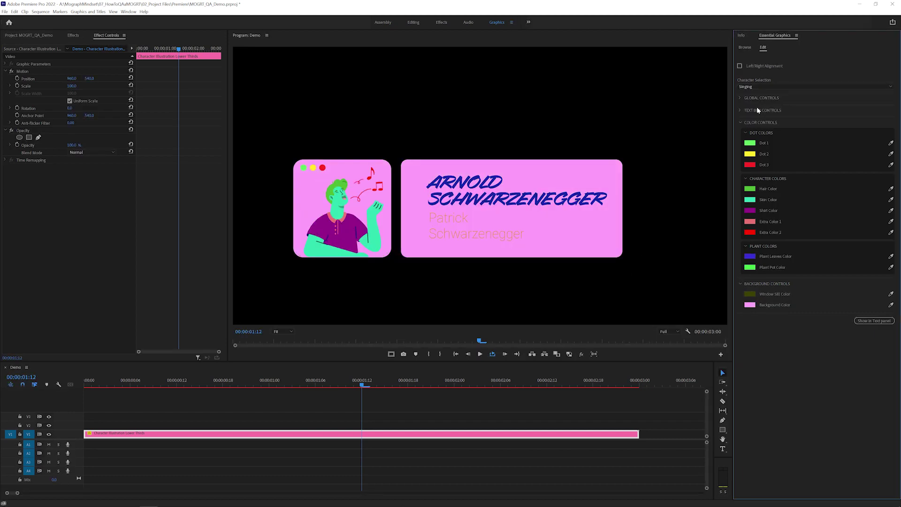
pyautogui.click(761, 86)
pyautogui.click(752, 116)
pyautogui.click(765, 86)
pyautogui.click(757, 124)
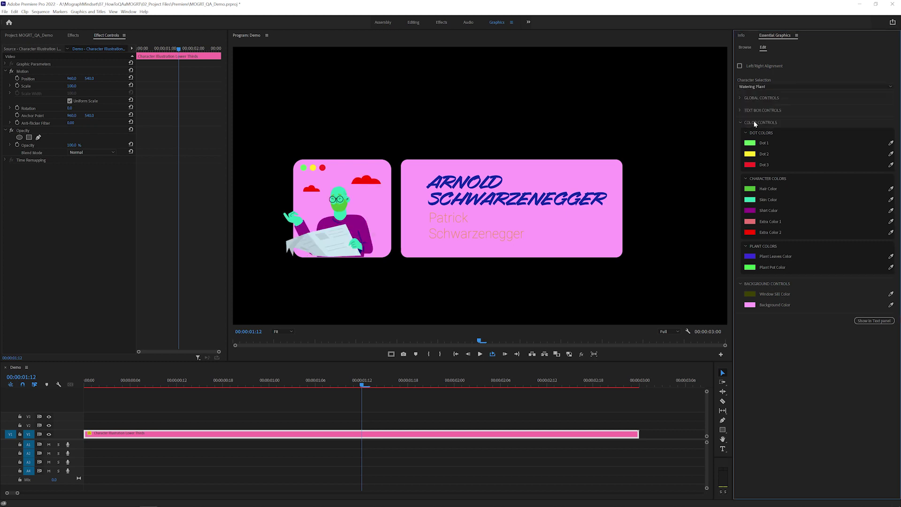
pyautogui.click(763, 86)
pyautogui.click(760, 94)
# Flip the illustration to the right, settle on Watering Plant, and preview from the start
pyautogui.click(739, 65)
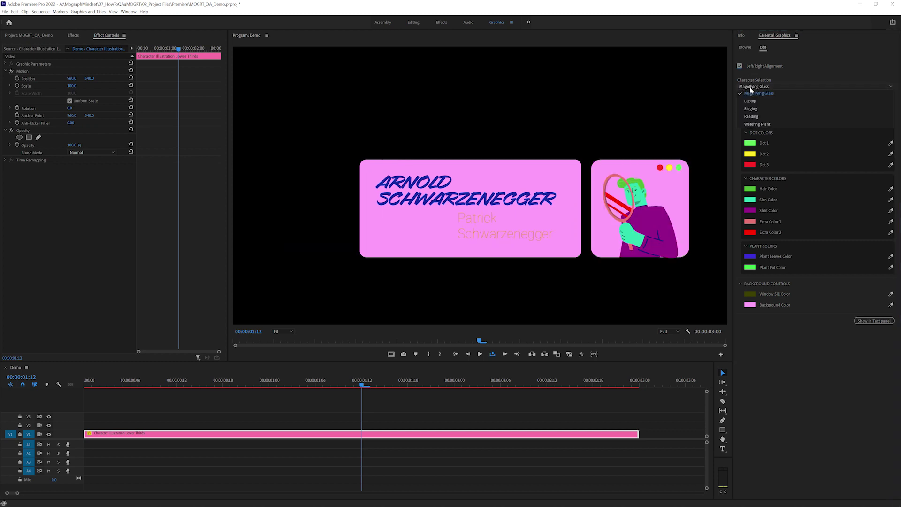
pyautogui.click(750, 100)
pyautogui.click(761, 86)
pyautogui.click(751, 109)
pyautogui.click(760, 86)
pyautogui.click(756, 124)
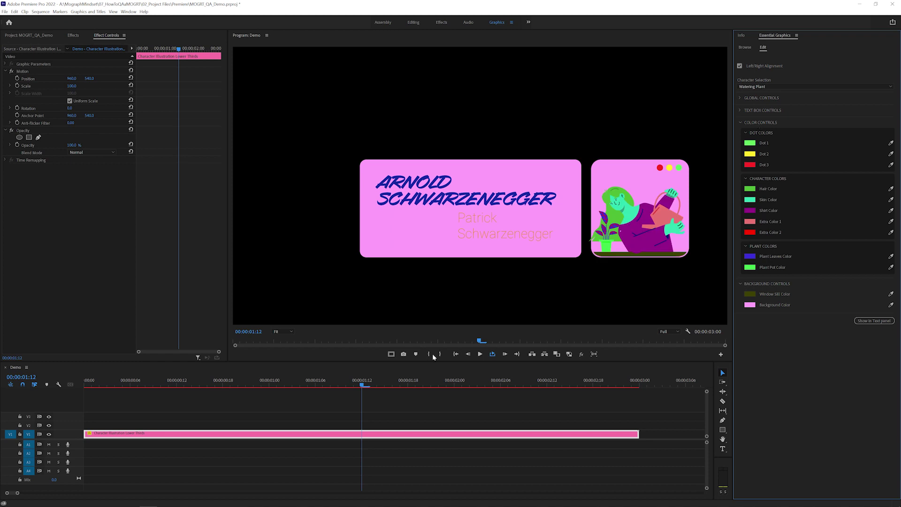
pyautogui.moveTo(362, 383); pyautogui.dragTo(73, 392)
pyautogui.press('space')
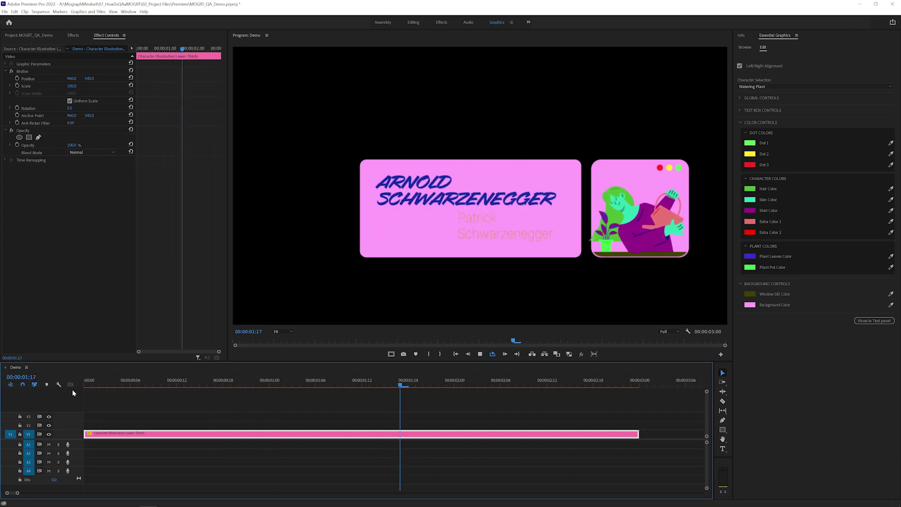
# Show Text Box Controls, replay the title, and lower Text Blur to 75
pyautogui.press('space')
pyautogui.click(740, 122)
pyautogui.click(741, 110)
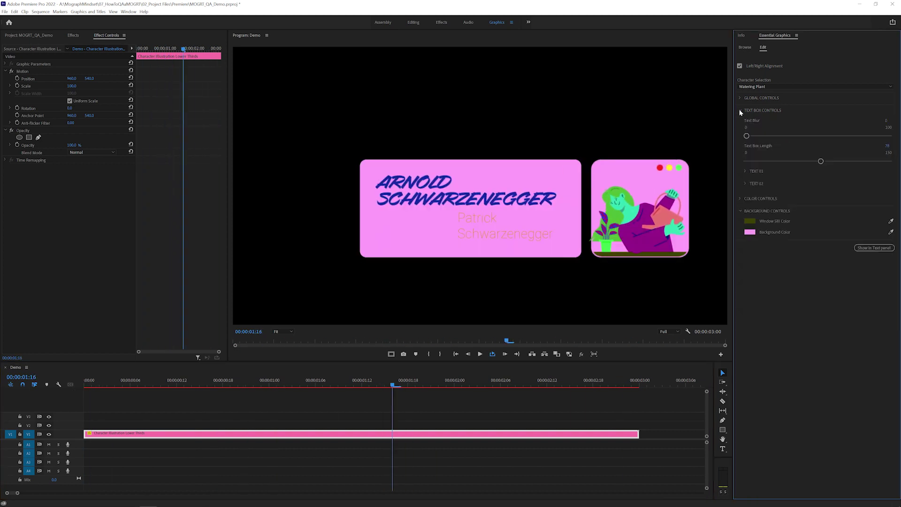
pyautogui.click(170, 385)
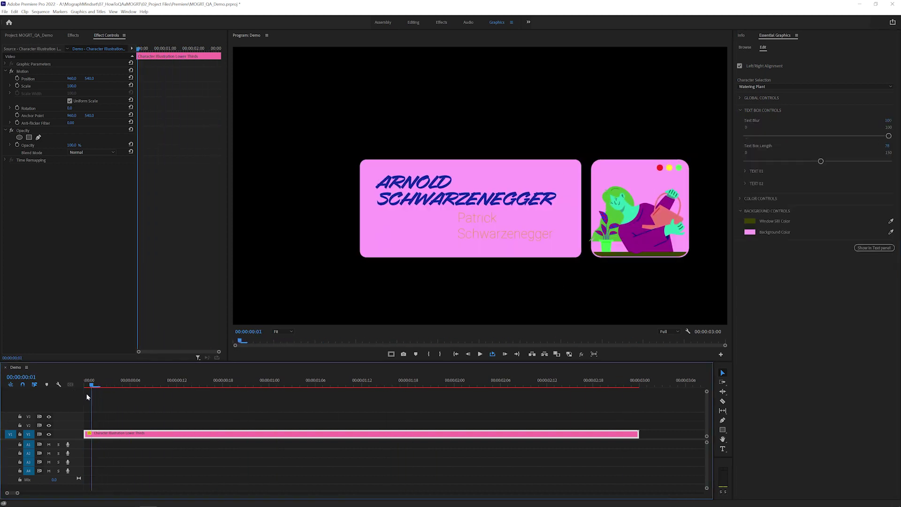
pyautogui.press('space')
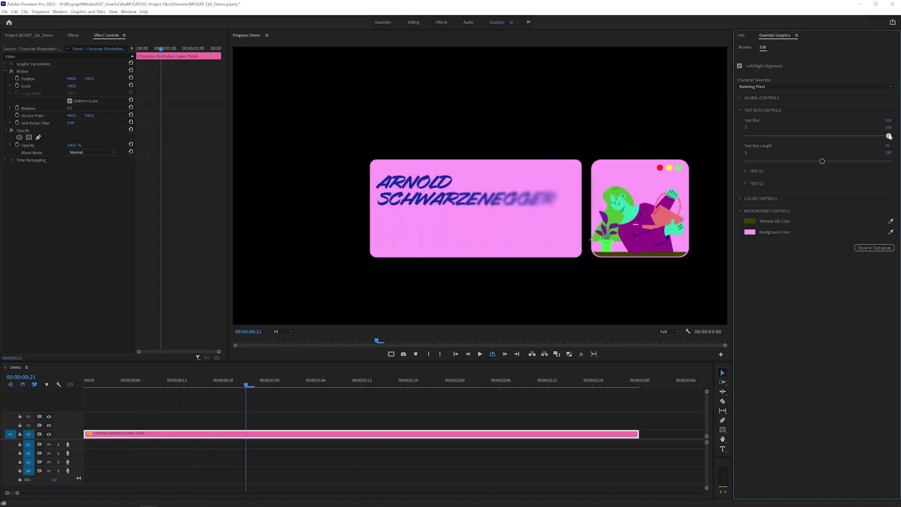
pyautogui.moveTo(889, 136); pyautogui.dragTo(854, 136)
pyautogui.click(311, 371)
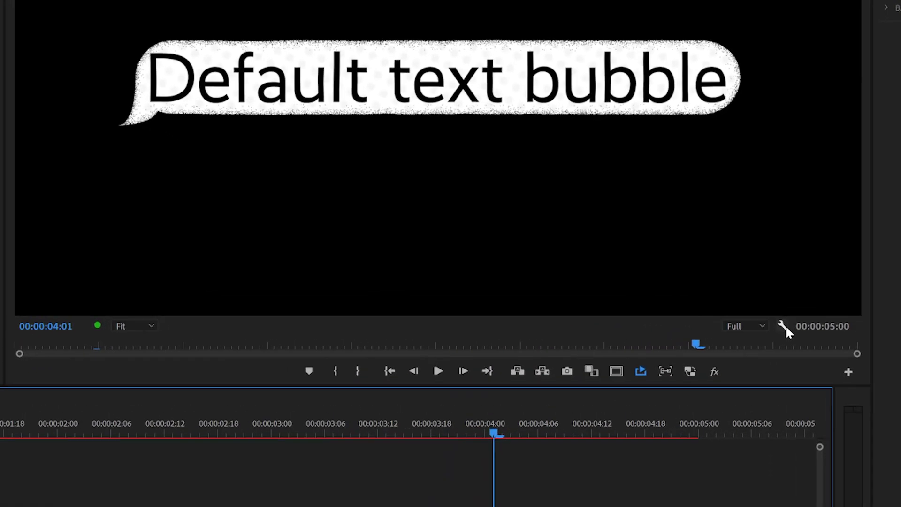
# Open the Program Monitor Settings menu for the text bubble sequence
pyautogui.click(784, 327)
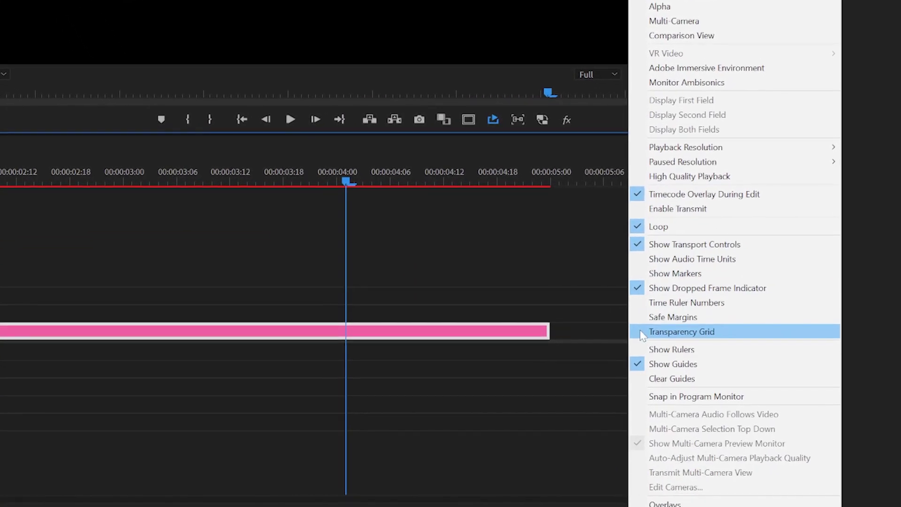
# Turn on the transparency grid, bind Alt+T to toggle it, and test it twice
pyautogui.click(642, 334)
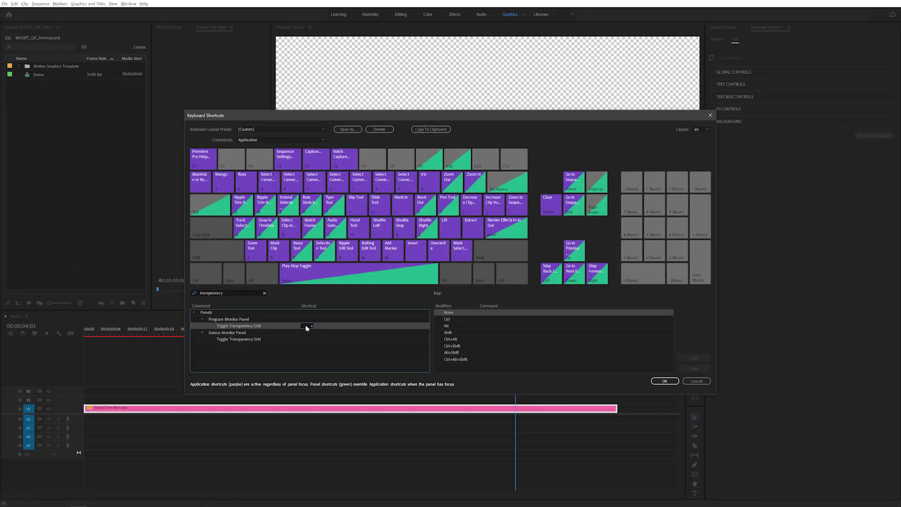
pyautogui.hotkey('alt', 't')
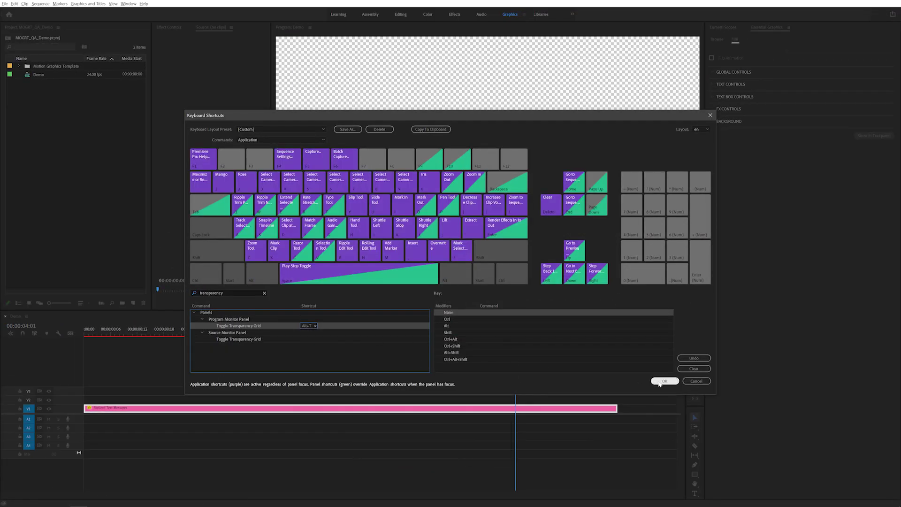
pyautogui.click(665, 381)
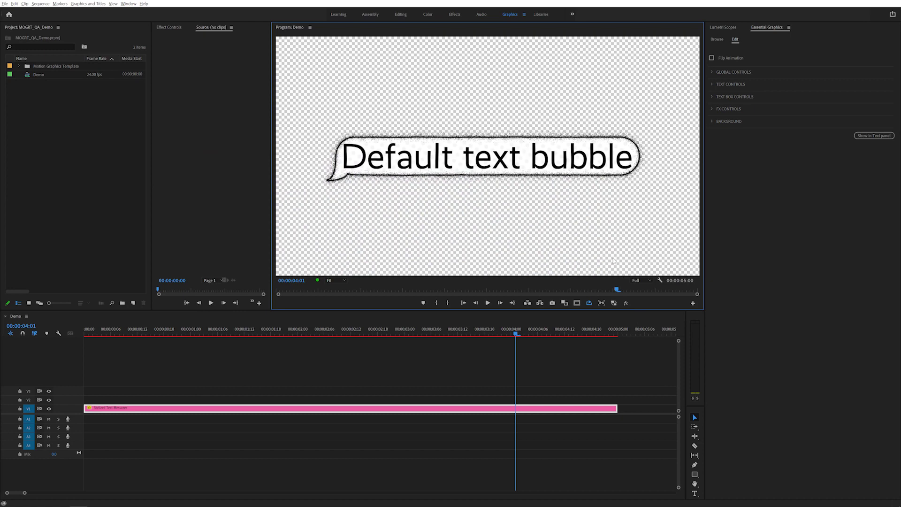
pyautogui.hotkey('alt', 't')
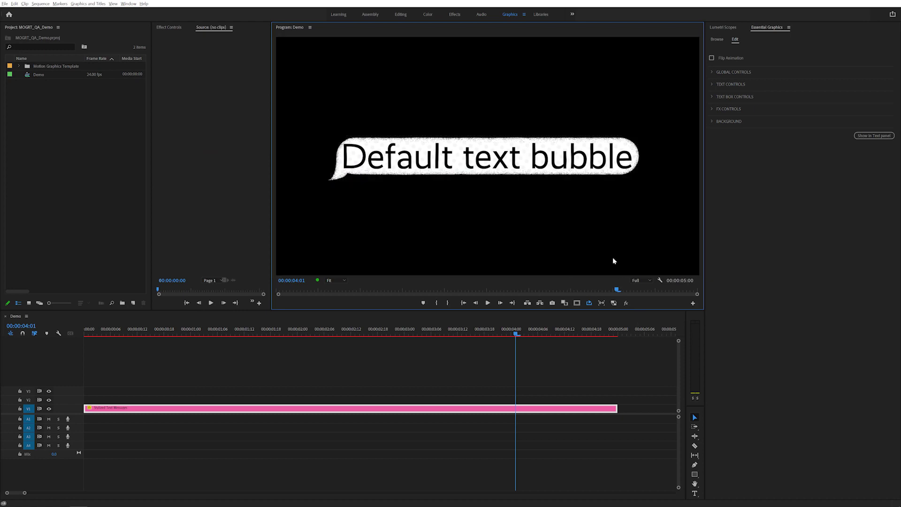
pyautogui.hotkey('alt', 't')
# Switch on the bubble's white background in the Background group
pyautogui.click(713, 121)
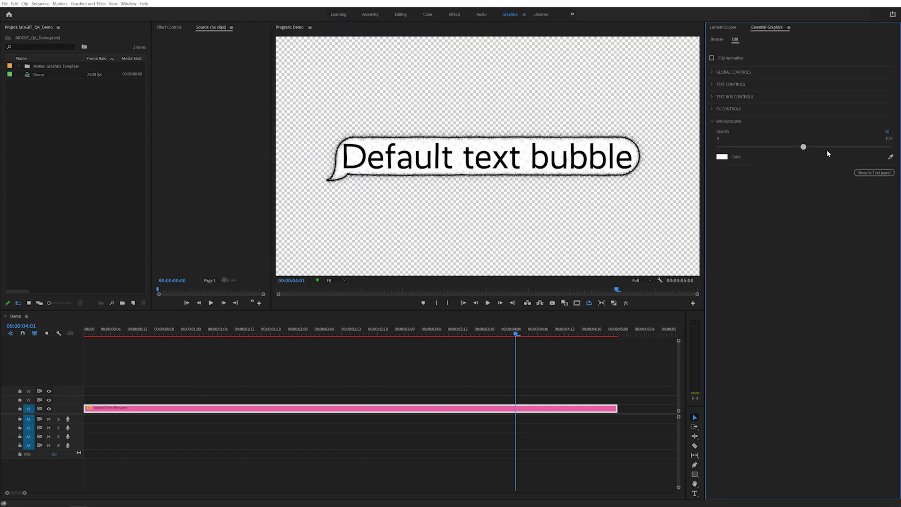
pyautogui.click(891, 147)
pyautogui.click(715, 120)
# Open Text Controls and begin replacing the word 'bubble' in Main Text
pyautogui.click(713, 83)
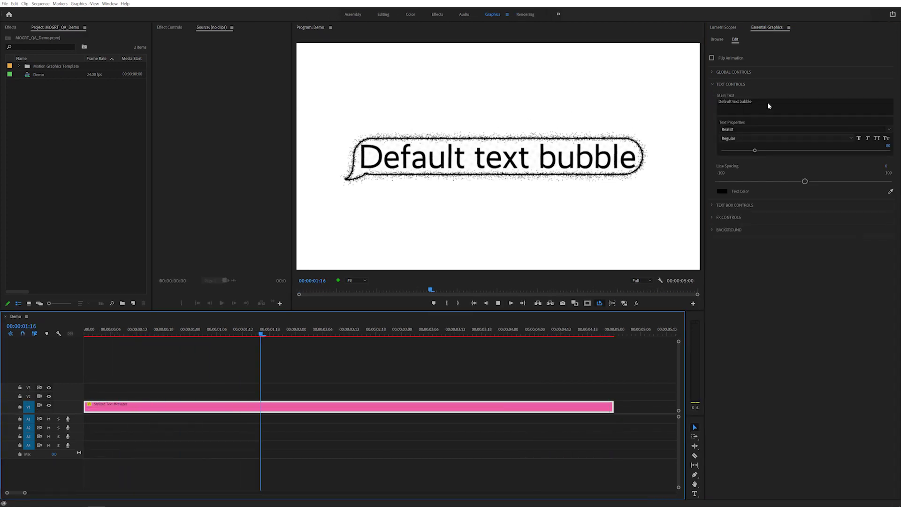
pyautogui.click(767, 104)
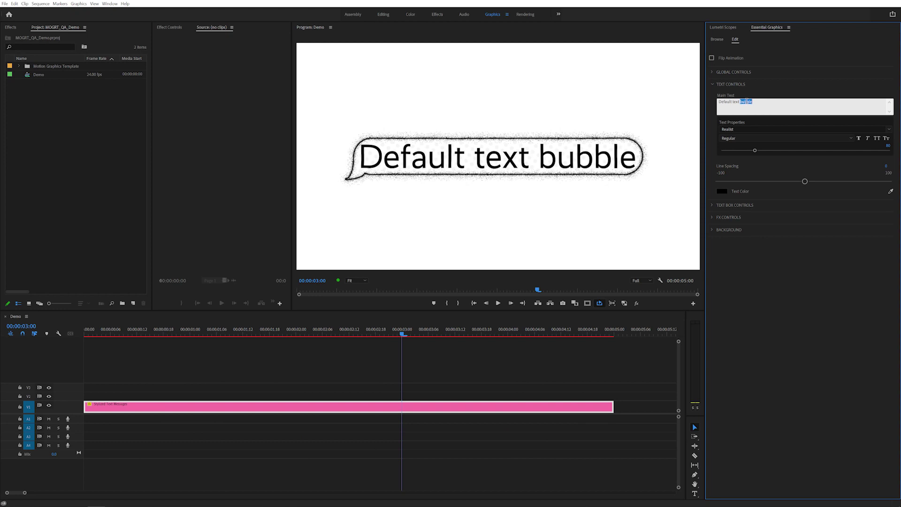
pyautogui.write('message')
pyautogui.press('BackSpace')
pyautogui.press('BackSpace')
pyautogui.press('BackSpace')
pyautogui.write('y')
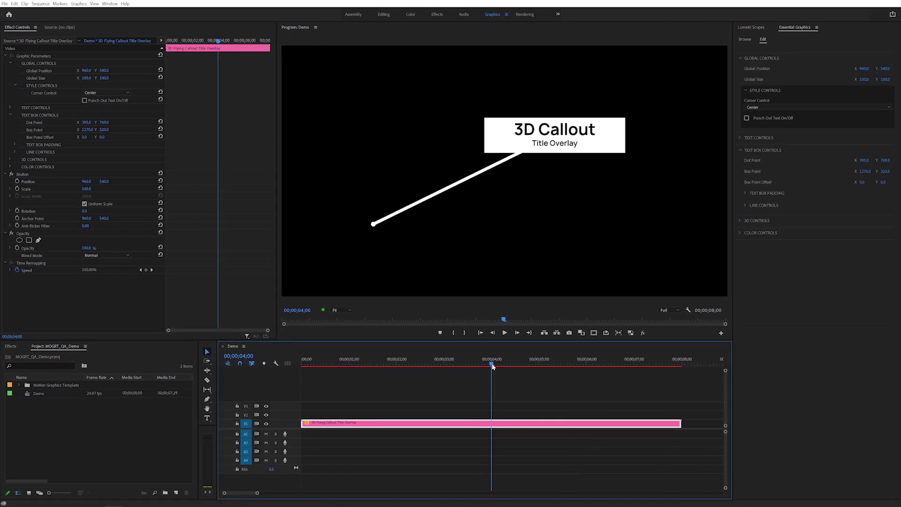
# Set Corner Control to Bottom Left and inspect the callout at 200% before fitting
pyautogui.moveTo(492, 366)
pyautogui.mouseDown()
pyautogui.moveTo(307, 365)
pyautogui.moveTo(492, 368)
pyautogui.mouseUp()
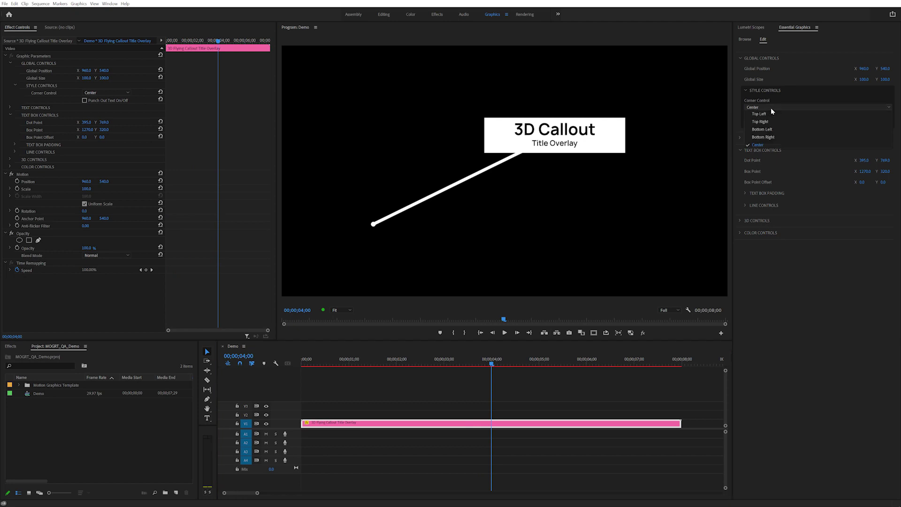
pyautogui.click(763, 129)
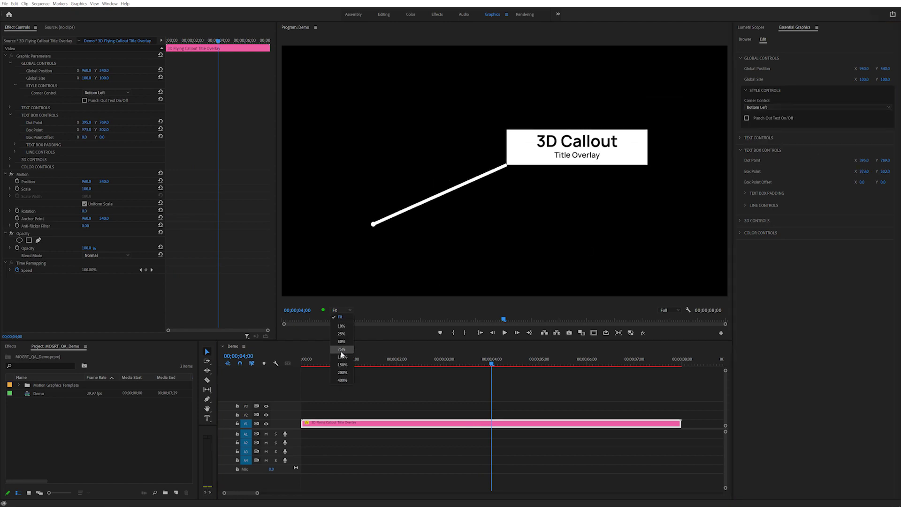
pyautogui.click(342, 372)
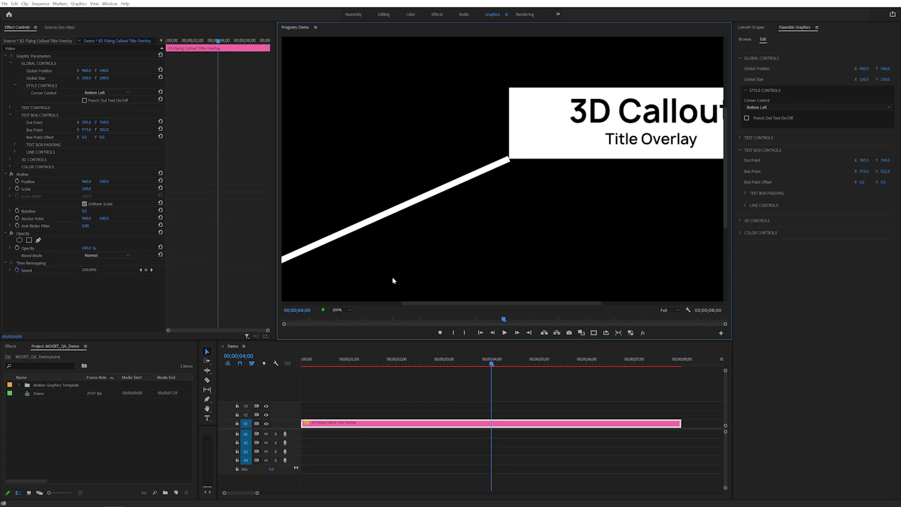
pyautogui.click(344, 317)
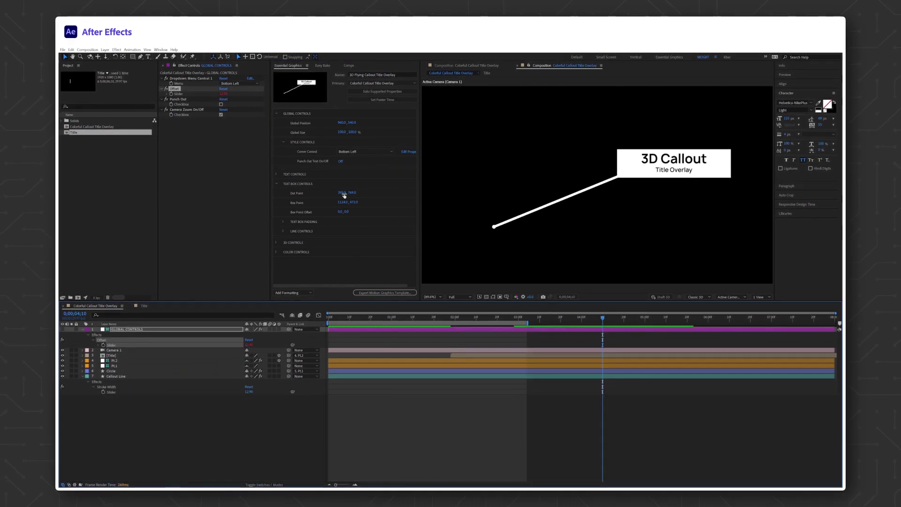
# Nudge the callout dot right and switch the corner to Top Left, then Top Right
pyautogui.moveTo(347, 192); pyautogui.dragTo(359, 199)
pyautogui.click(363, 151)
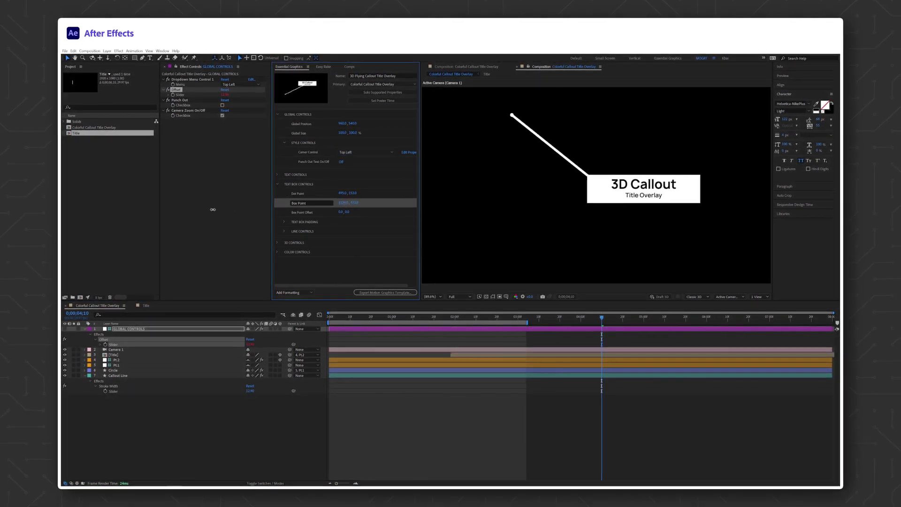
pyautogui.click(362, 153)
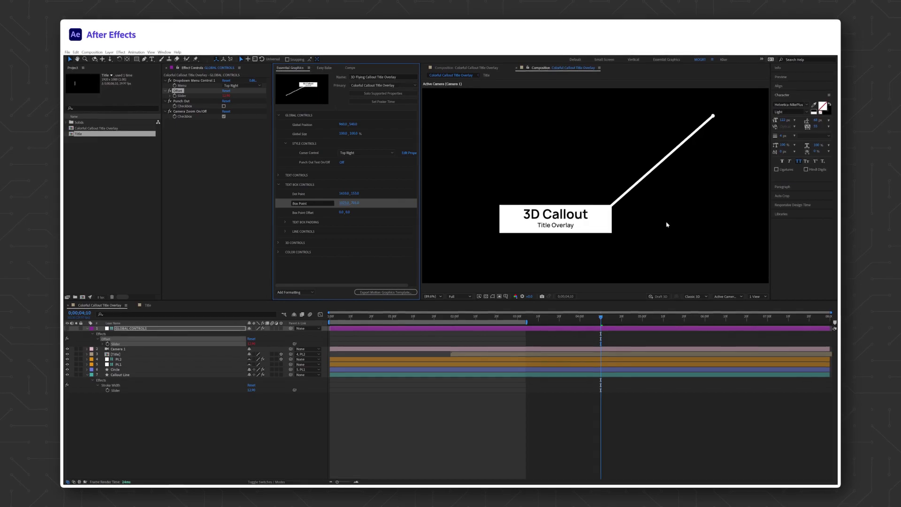